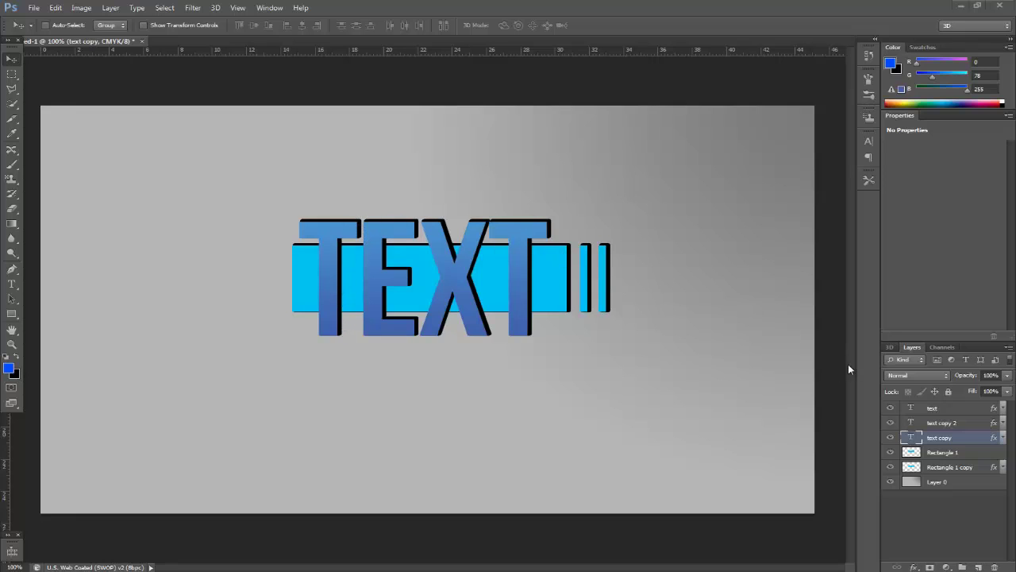
Create a new 1280 x 720 pixel document at 72 pixels/inch in CMYK Color with a white background.
left_click(33, 8)
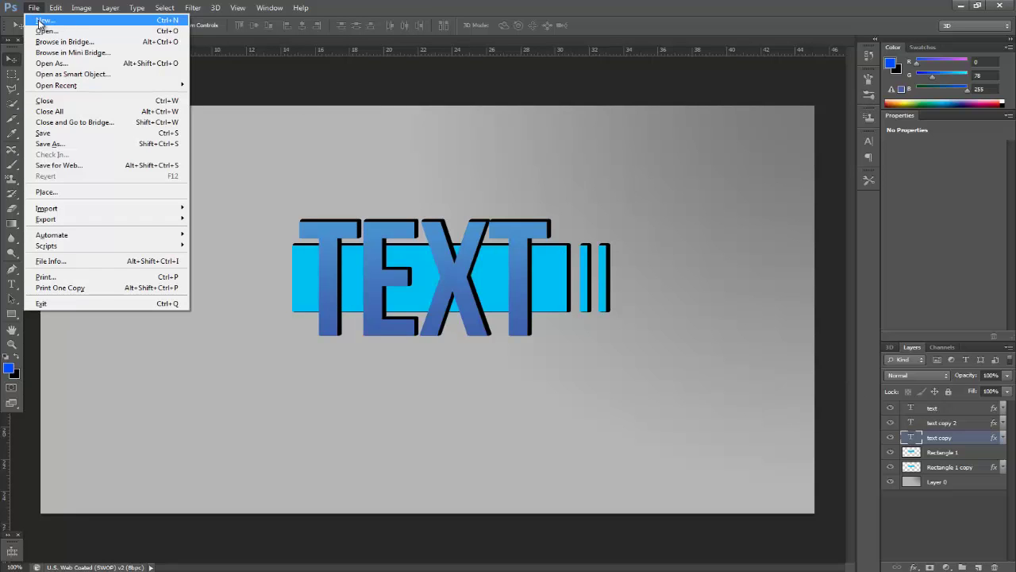
left_click(40, 19)
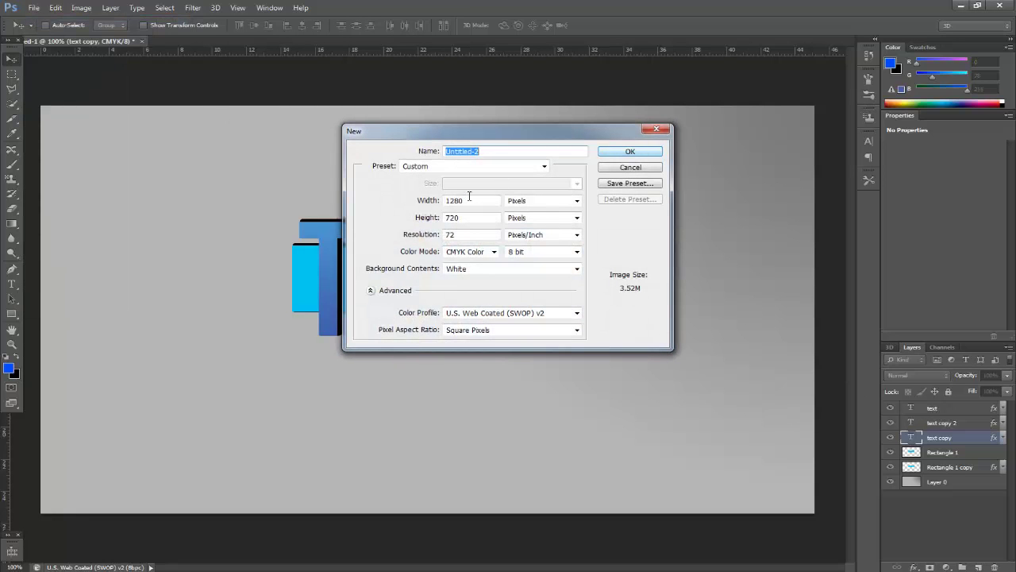
double_click(460, 200)
left_click(424, 213)
left_click(484, 201)
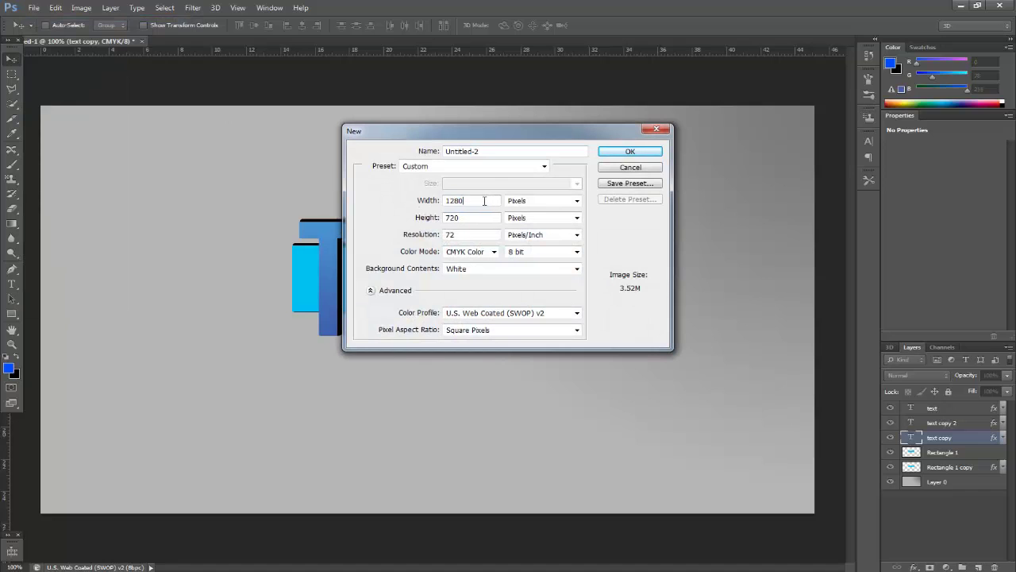
left_click(653, 151)
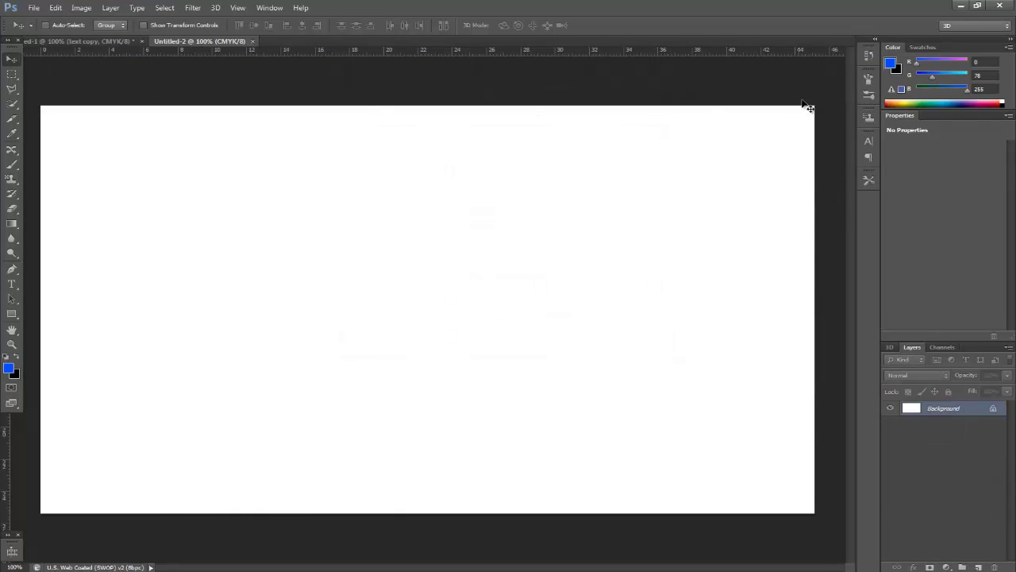
Convert the Background to Layer 0 and fill it with a reversed gray radial gradient from the canvas's upper-right corner to its center.
double_click(988, 411)
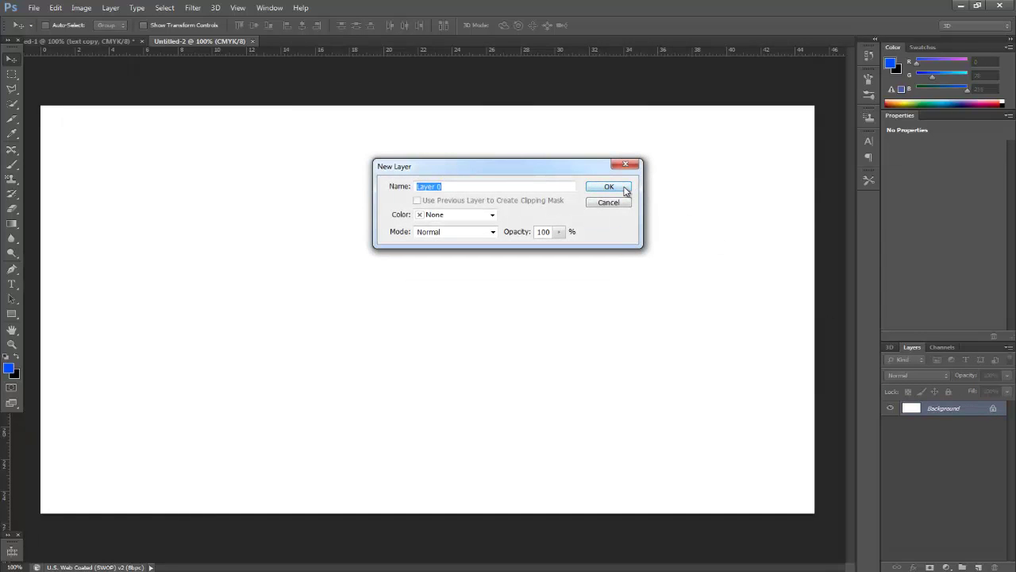
key("Return")
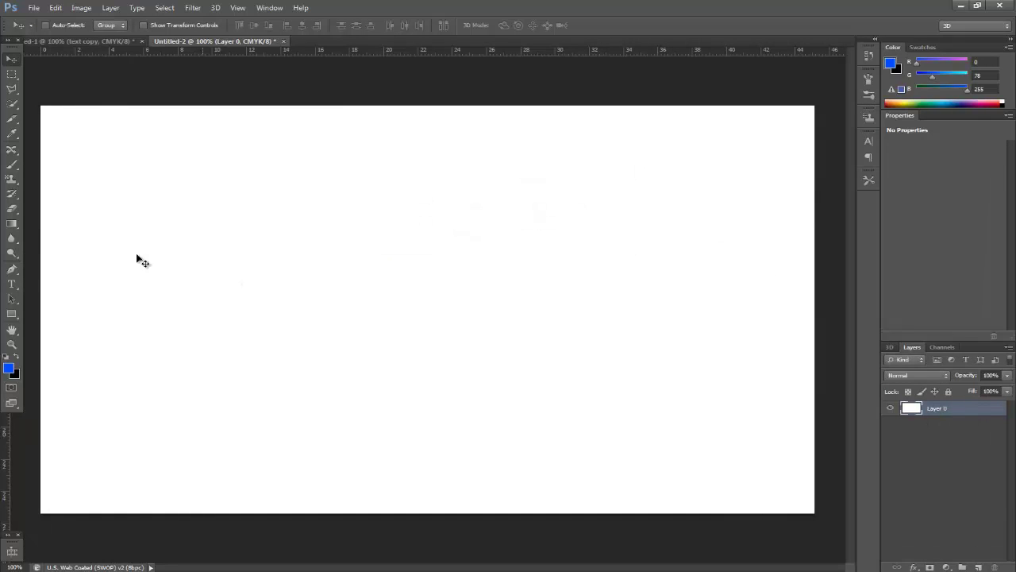
left_click(12, 224)
right_click(19, 227)
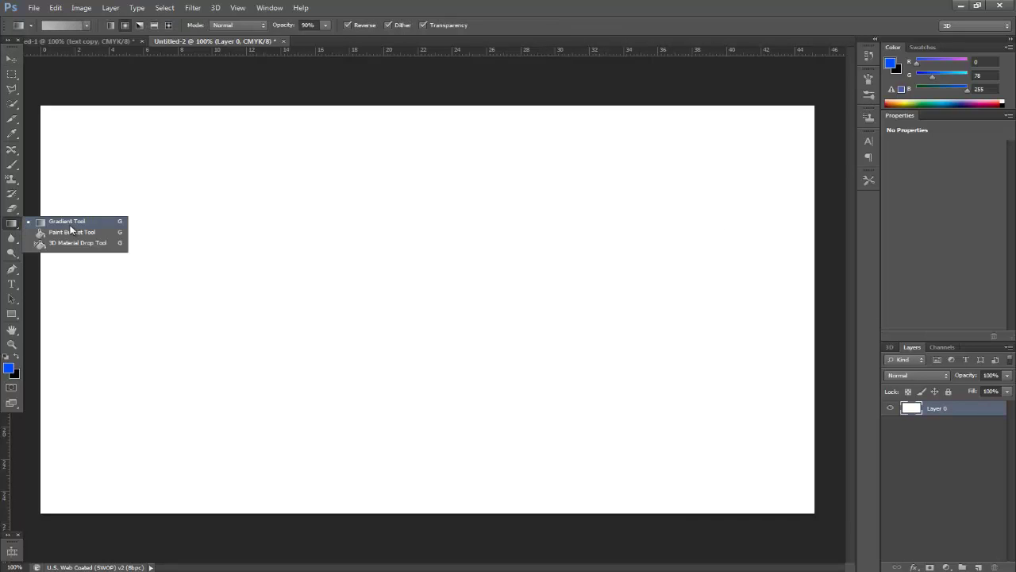
left_click(71, 225)
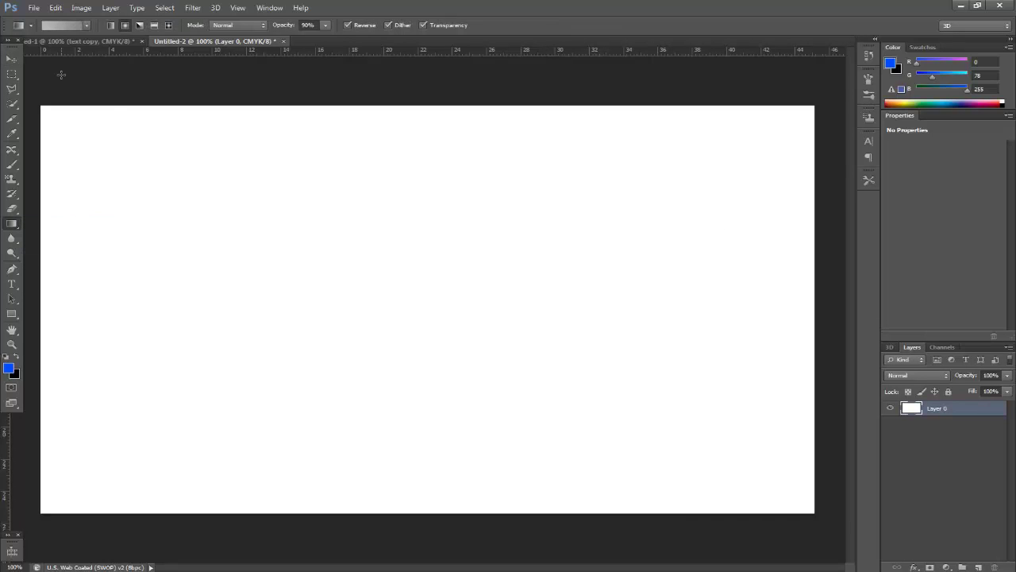
left_click(65, 25)
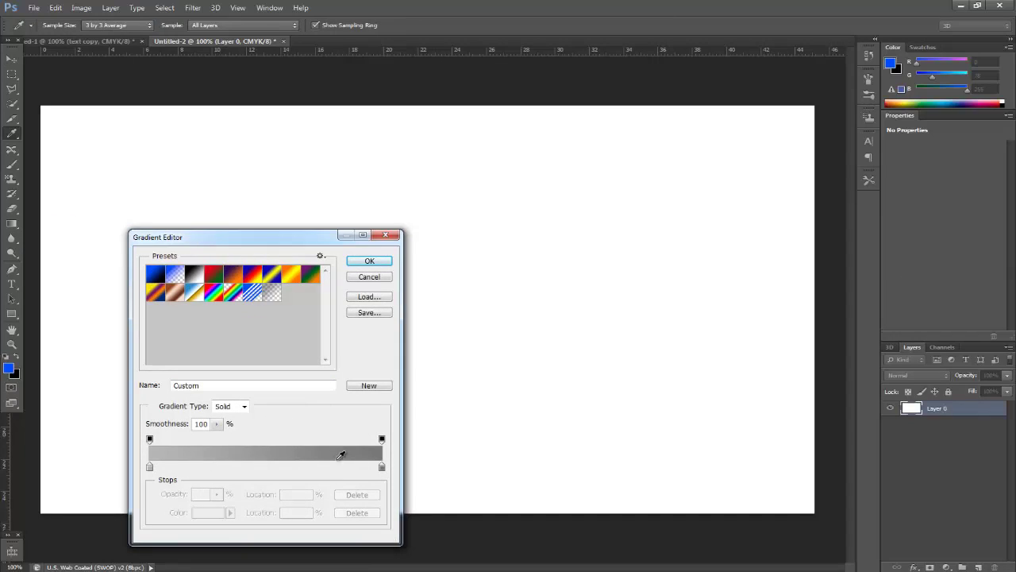
left_click(370, 260)
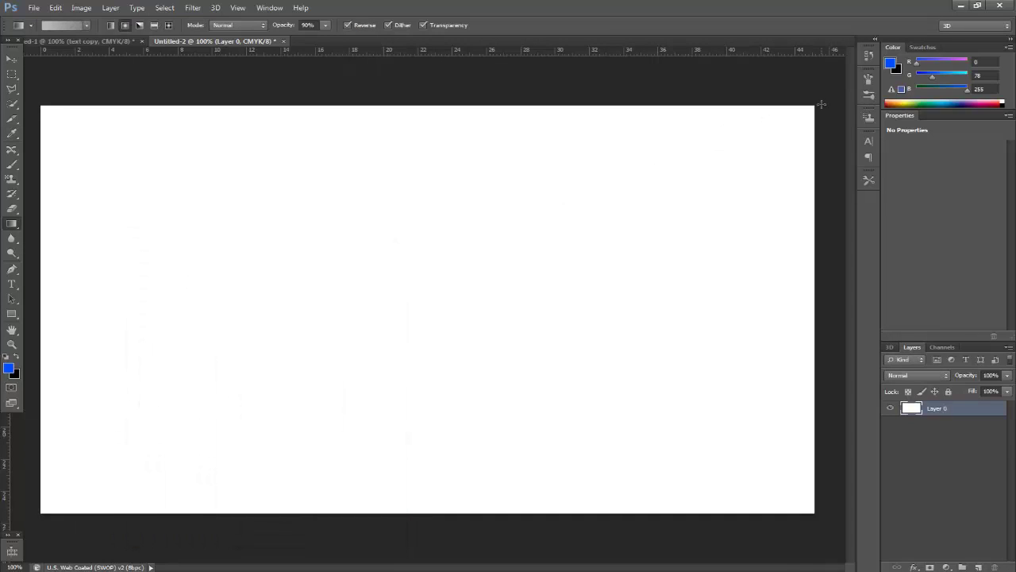
left_click_drag(821, 103, 426, 317)
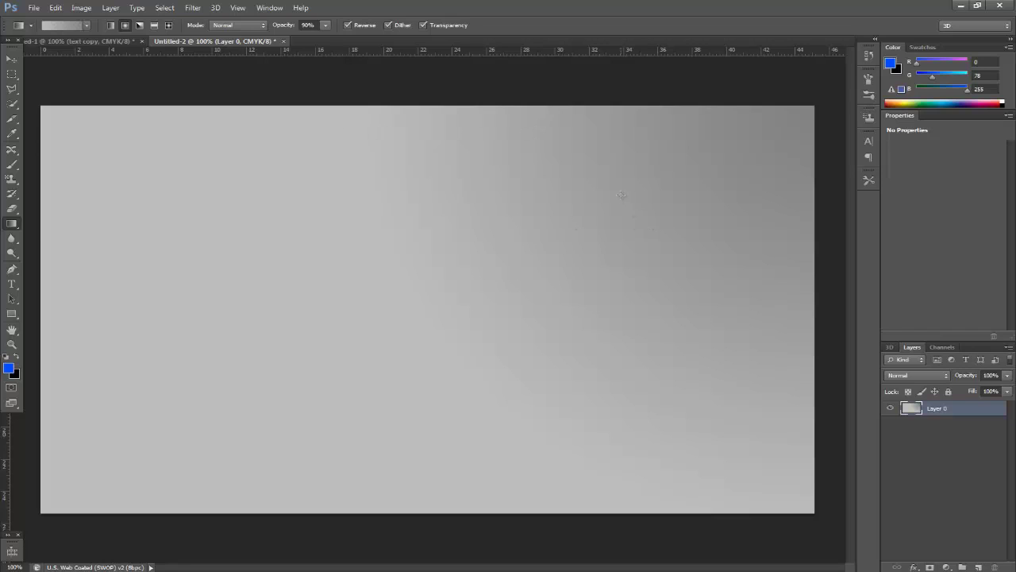
Add the text "TEXT" in Bebas Neue at 243.01 pt and move it to about the middle of the canvas.
left_click(15, 275)
left_click(13, 284)
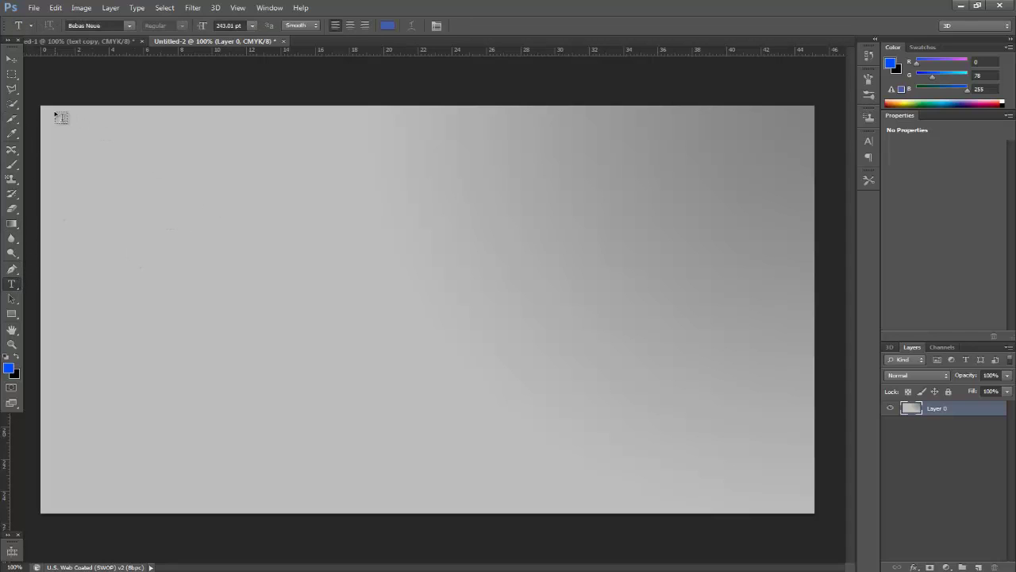
left_click_drag(55, 112, 809, 489)
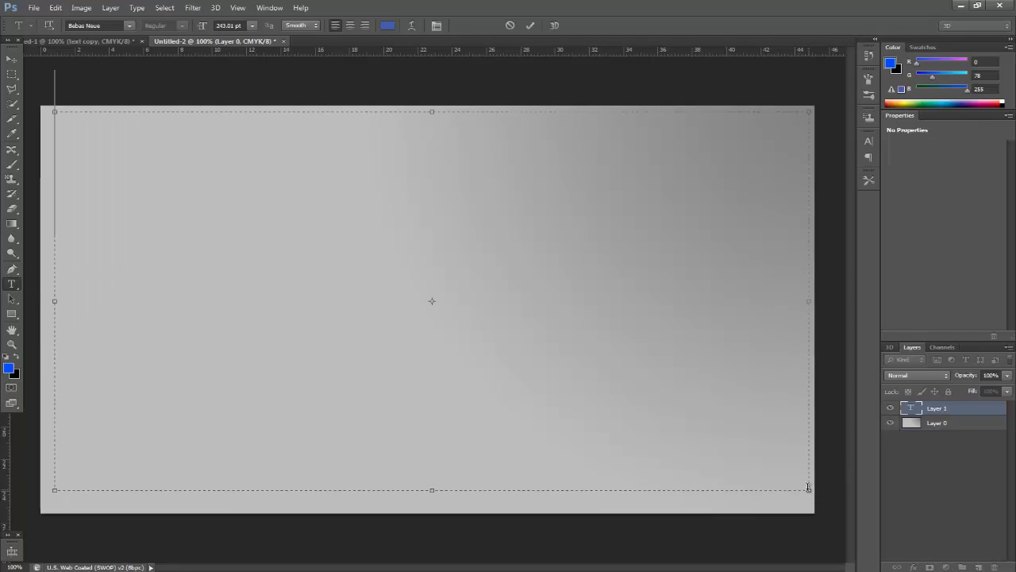
type("TEXT")
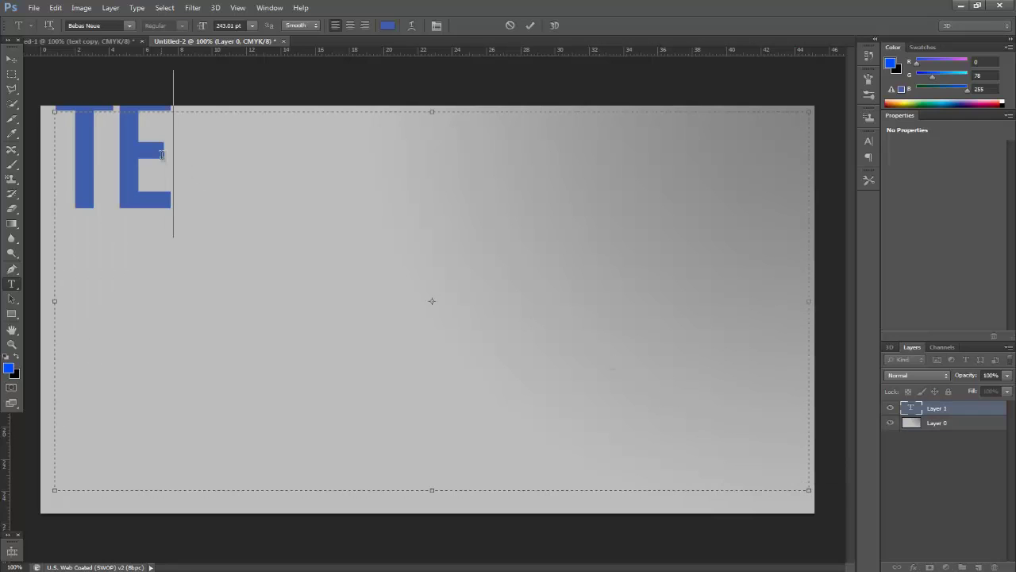
left_click(8, 60)
left_click_drag(141, 152, 374, 291)
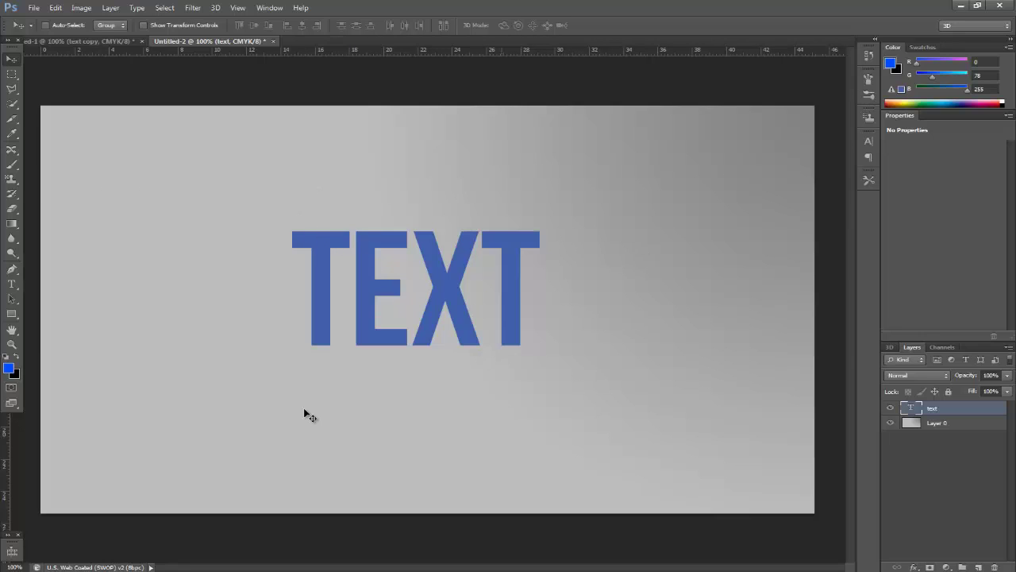
Add a Gradient Overlay to the text layer and set the gradient's black color stop to light blue 00aeff.
double_click(998, 409)
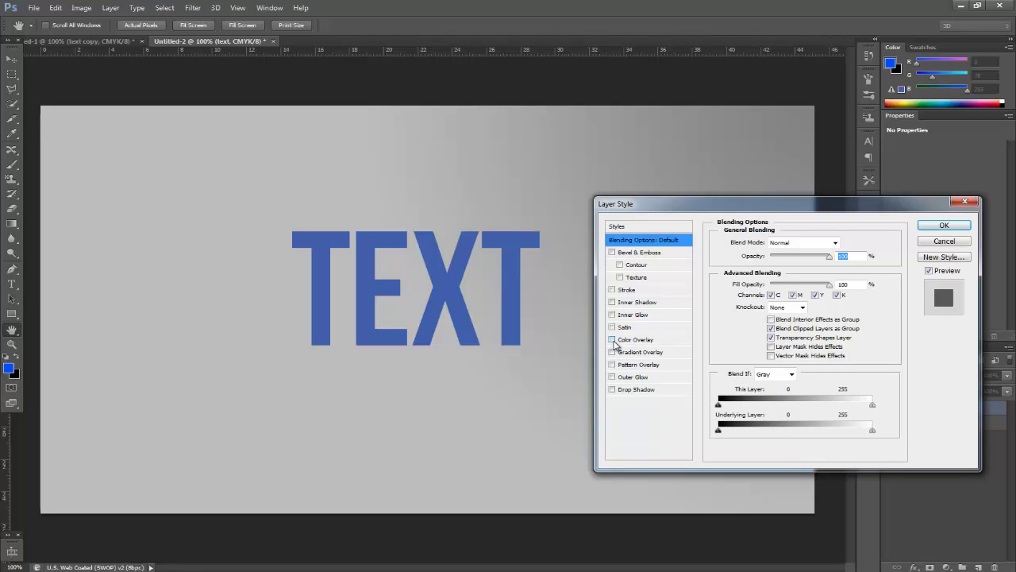
left_click(612, 352)
left_click(627, 352)
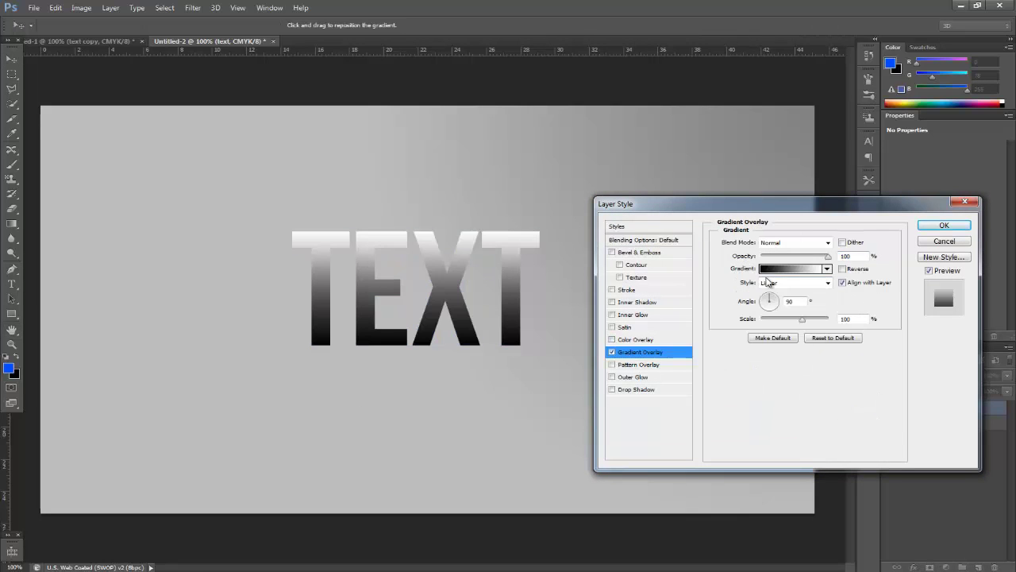
left_click(767, 270)
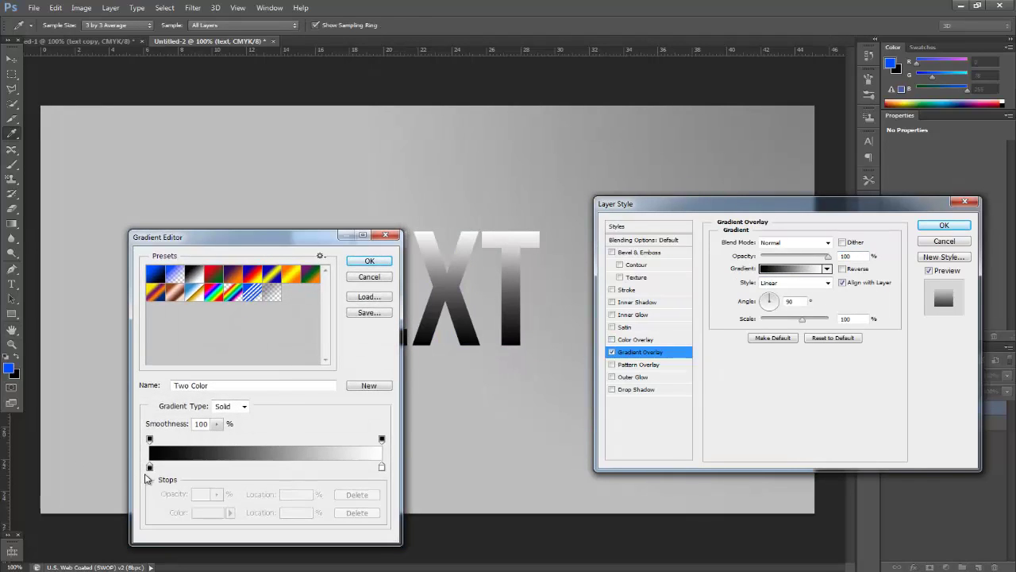
double_click(149, 466)
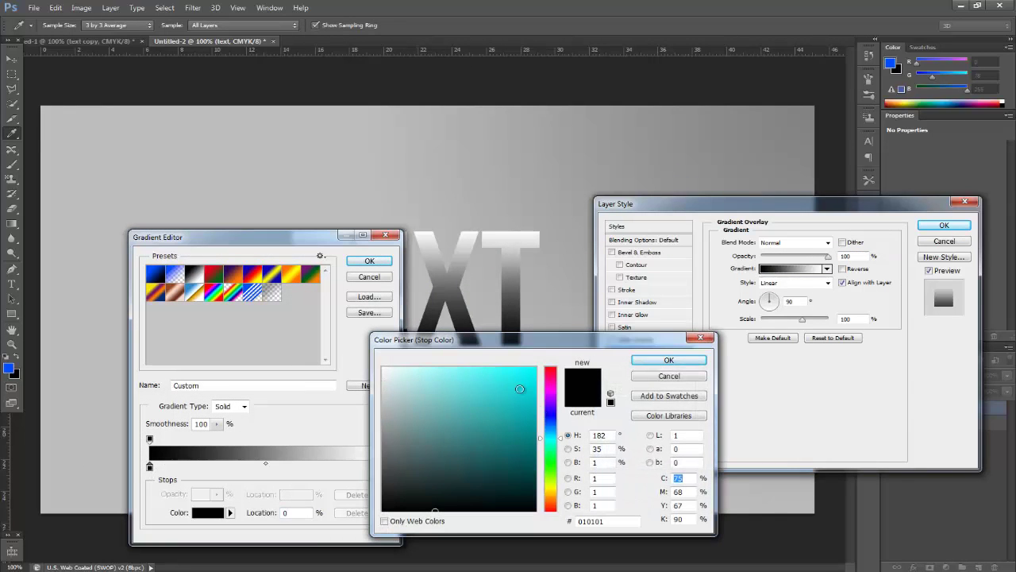
left_click(556, 433)
left_click_drag(528, 427, 547, 359)
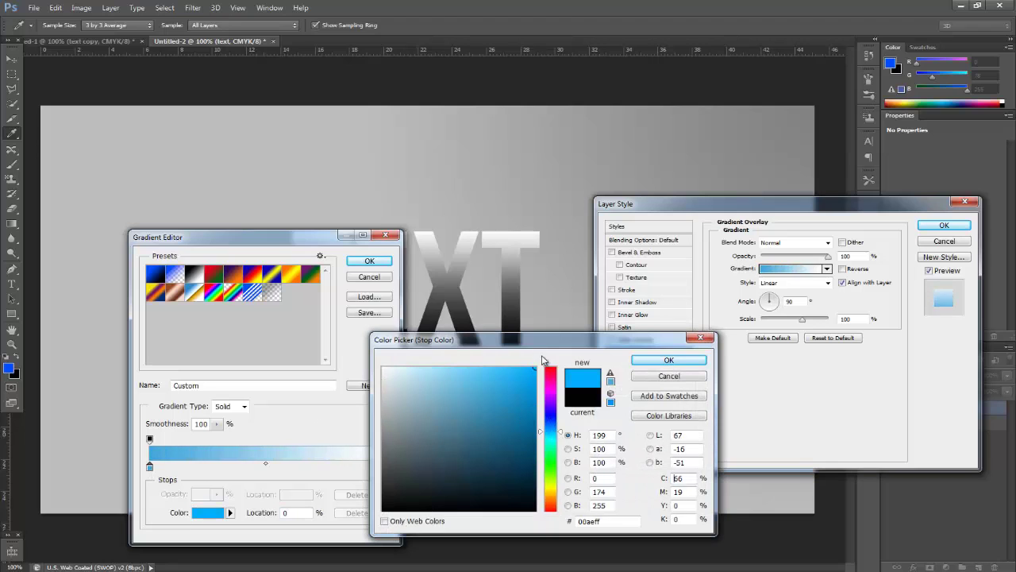
left_click(675, 362)
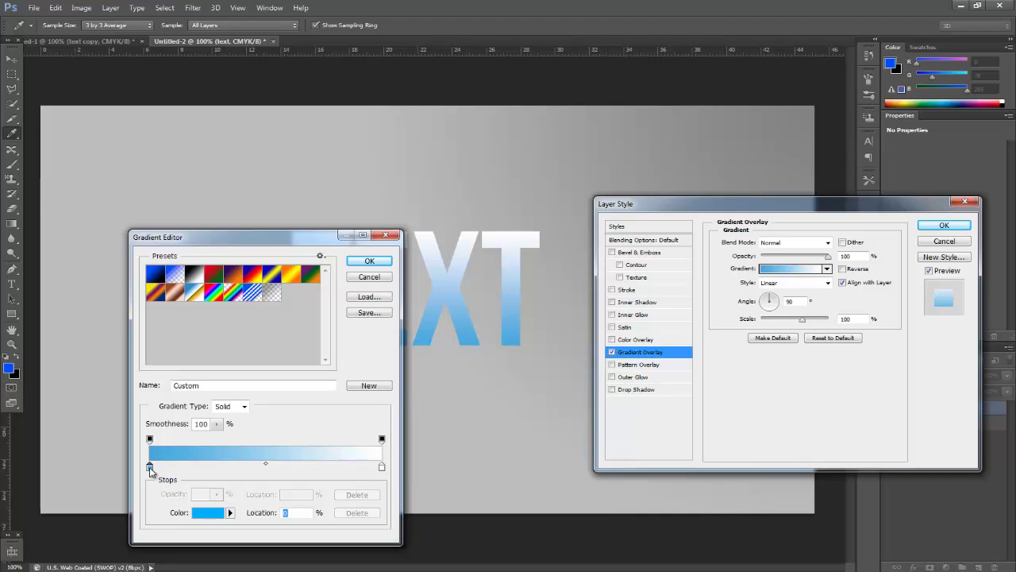
Set the gradient's white color stop to blue 0054ff, then reverse the gradient and apply the layer style.
double_click(383, 469)
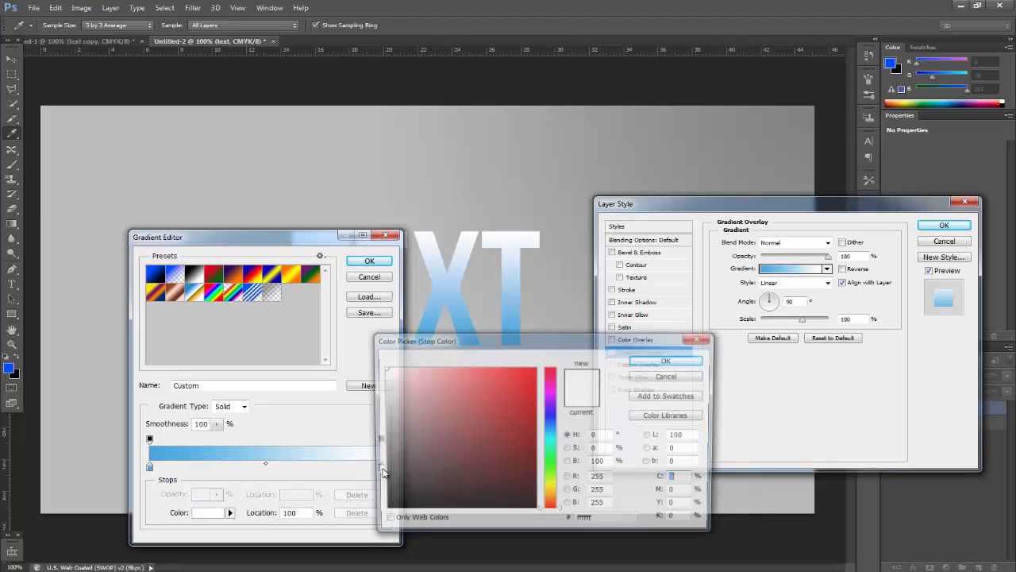
left_click(551, 422)
left_click(526, 412)
left_click(535, 369)
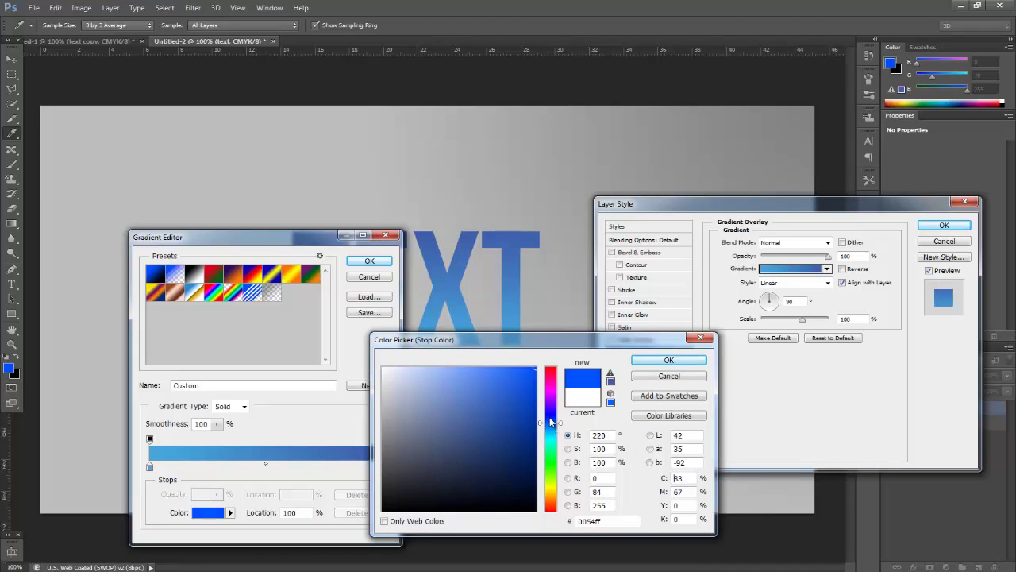
left_click(668, 359)
left_click(372, 265)
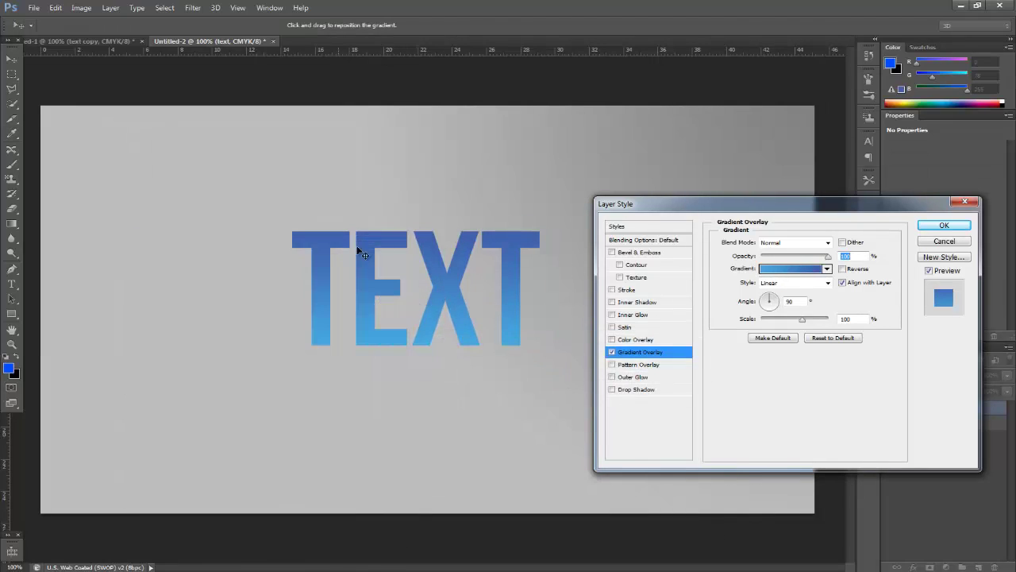
left_click(843, 269)
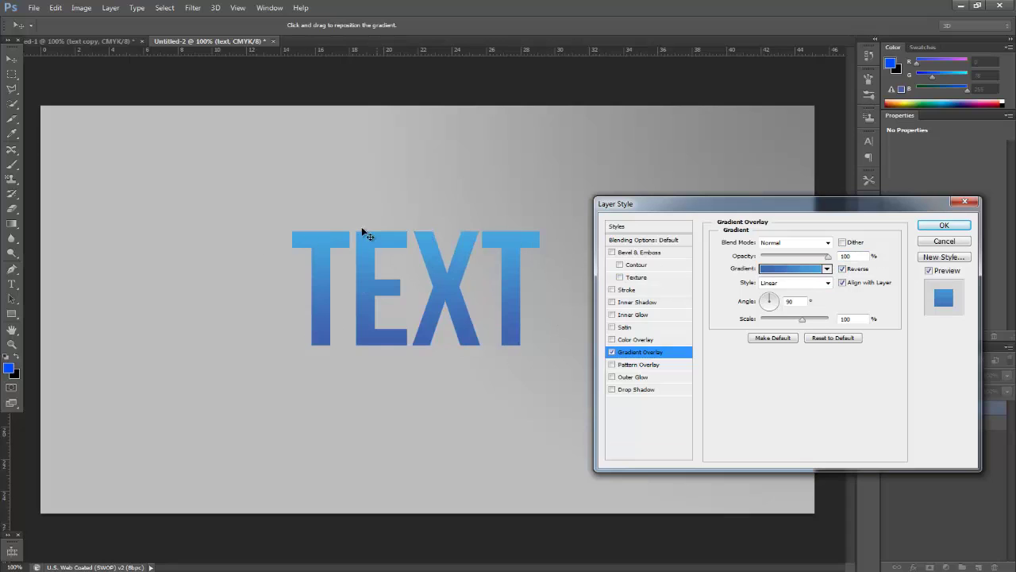
left_click(947, 226)
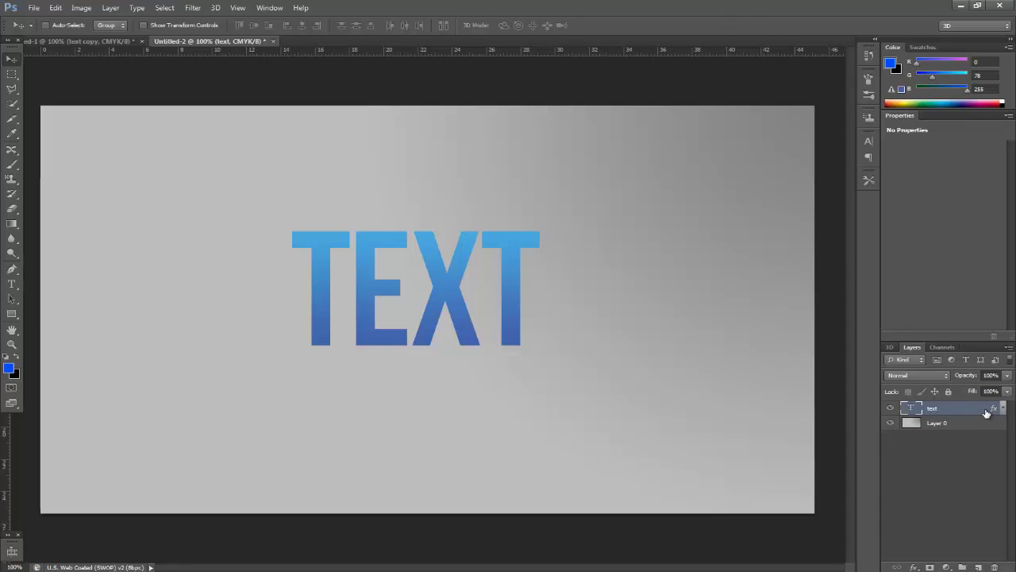
Duplicate the text layer and place the copy directly beneath the original in the layer order.
key("ctrl+j")
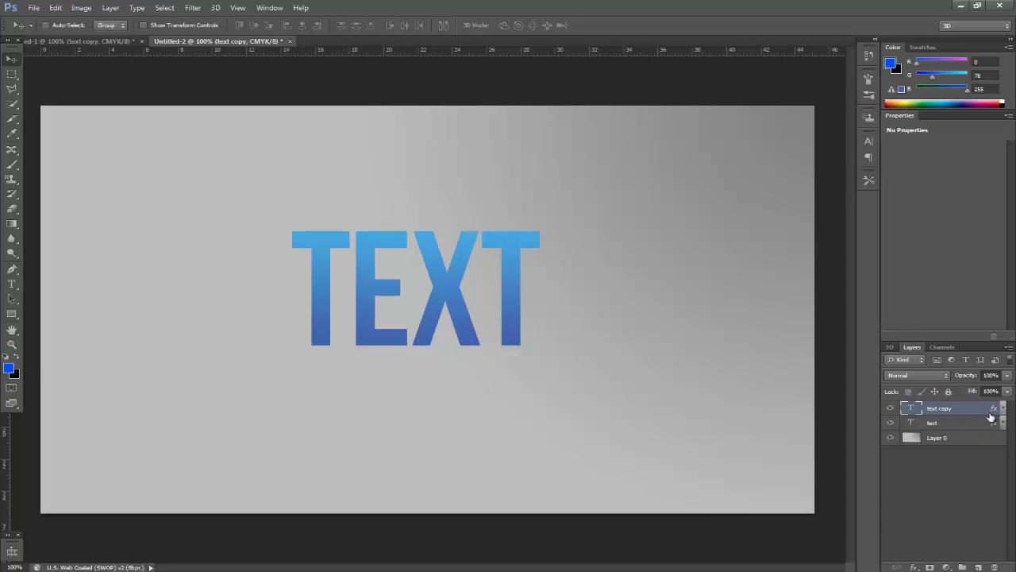
left_click_drag(980, 410, 976, 428)
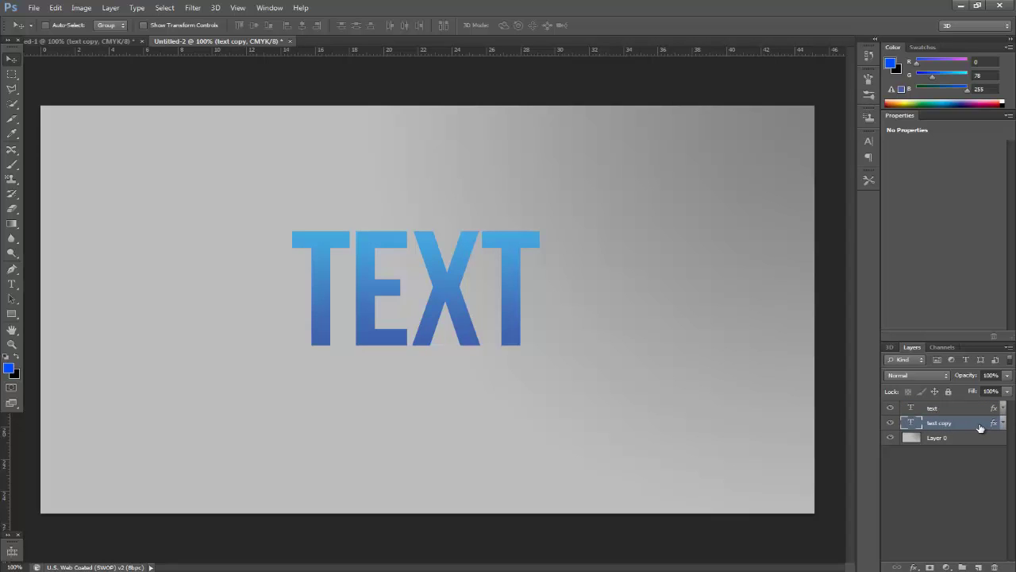
Replace the text copy's Gradient Overlay with a black 000000 Color Overlay and enable a Stroke on it.
double_click(978, 424)
left_click(613, 352)
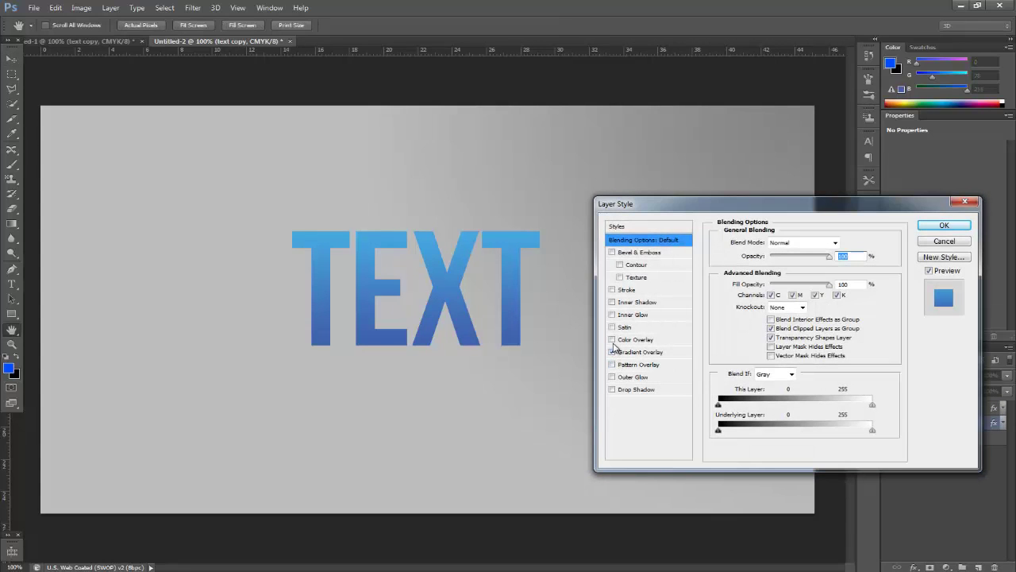
left_click(613, 353)
left_click(640, 340)
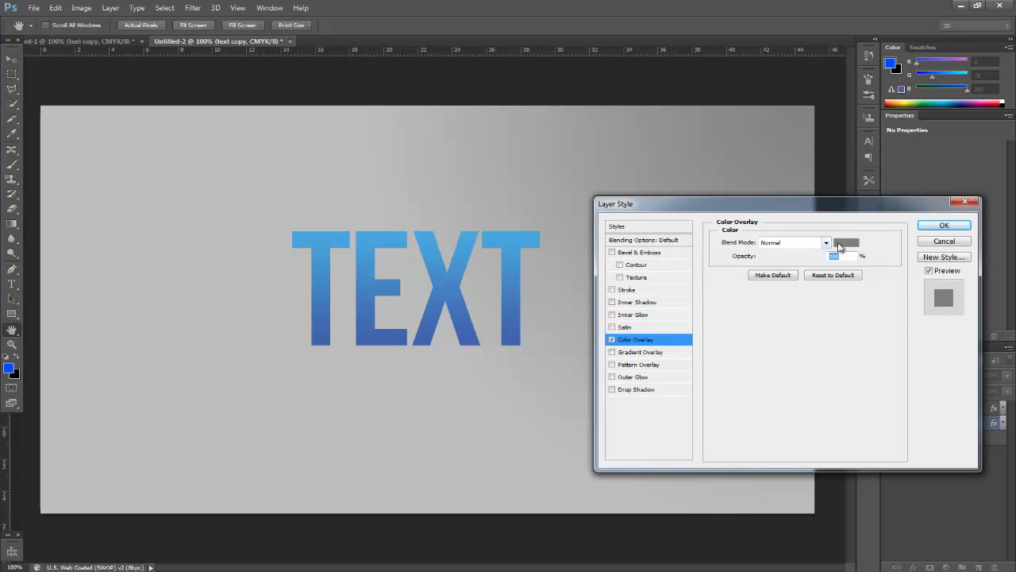
left_click(845, 242)
left_click_drag(408, 422, 352, 540)
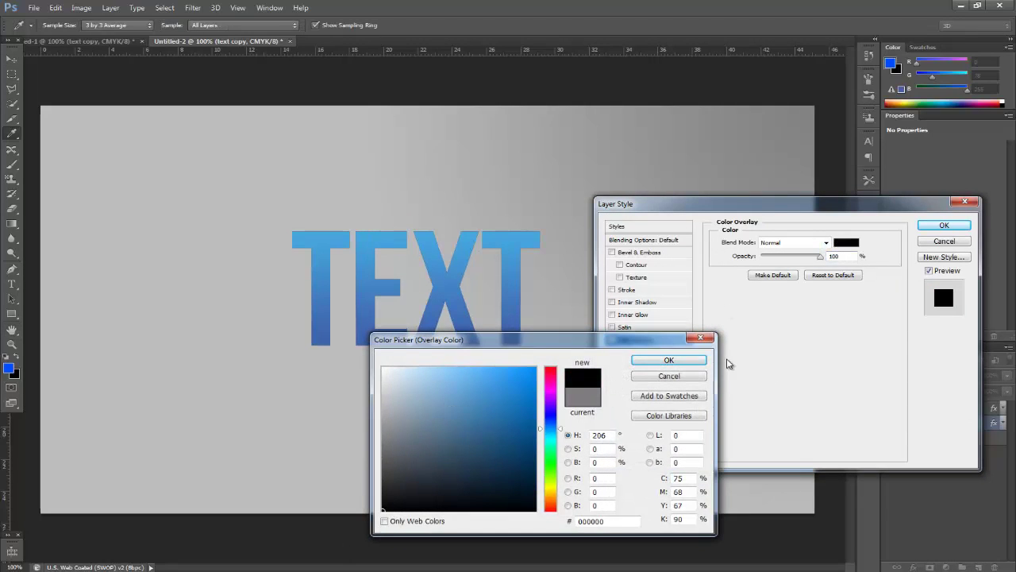
left_click(669, 360)
left_click(612, 290)
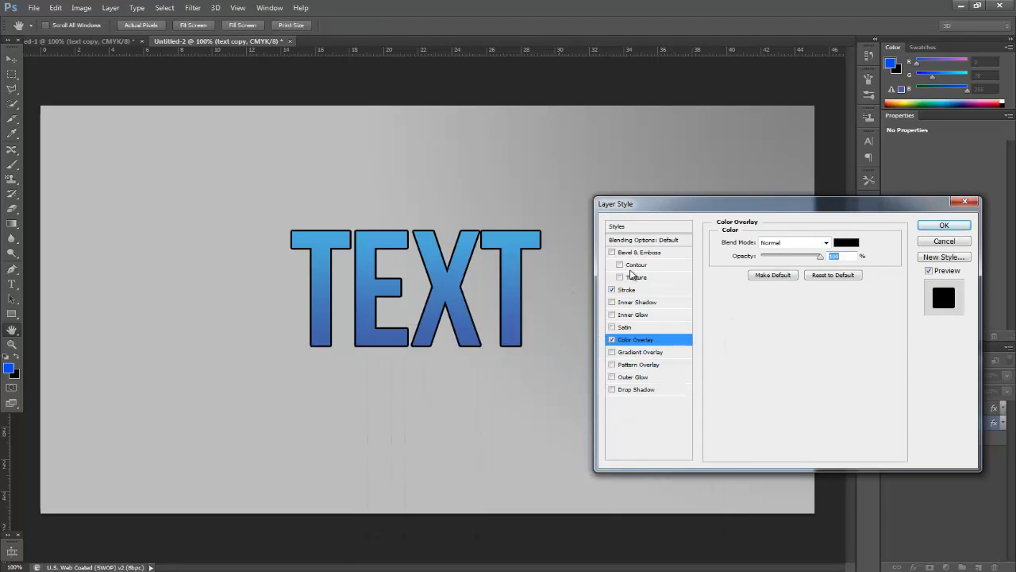
left_click(937, 227)
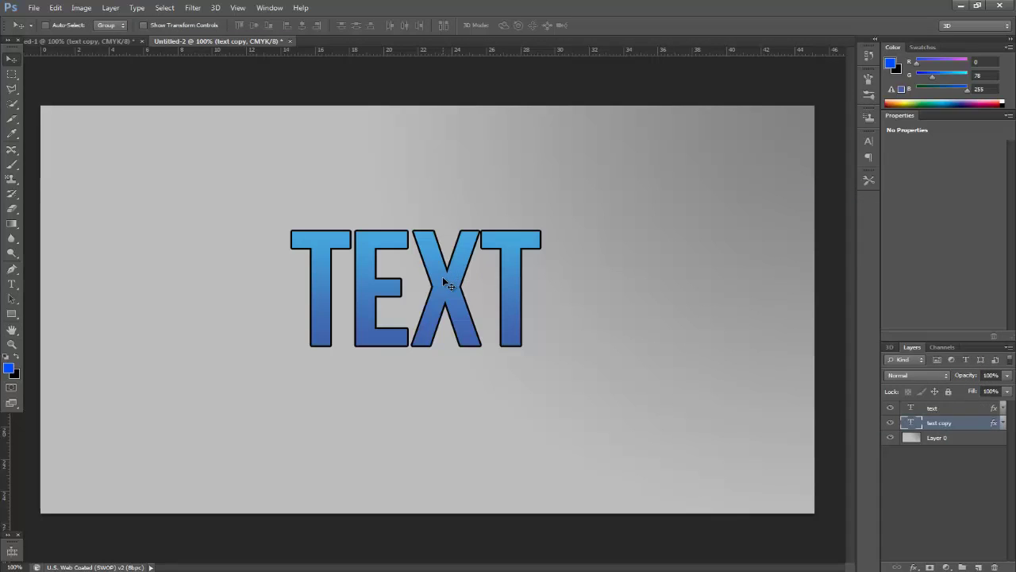
Offset the black text copy a few pixels to the right and slightly vertically behind the blue text as an extruded edge.
left_click_drag(443, 276, 463, 280)
key("ctrl+z")
key("Right")
key("Right")
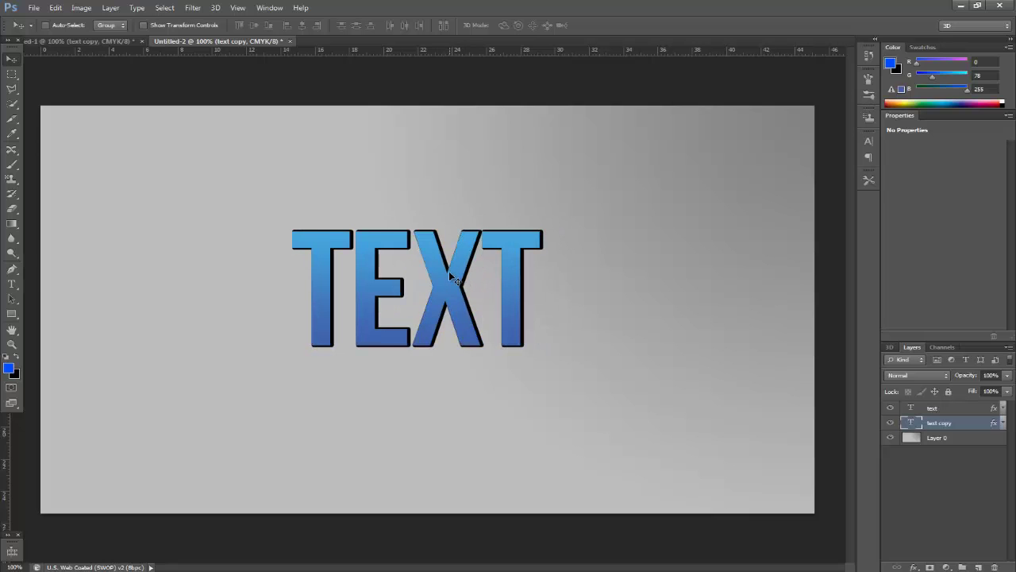
key("Down")
key("Down")
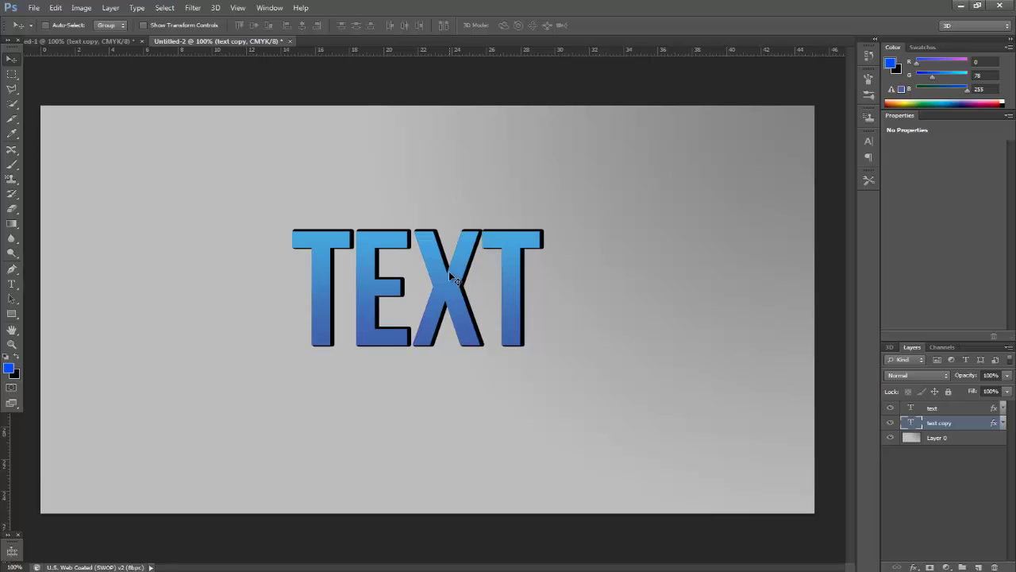
Nudge the black text copy slightly upward behind the blue text to fine-tune its extruded edge.
key("Left")
key("Up")
key("Up")
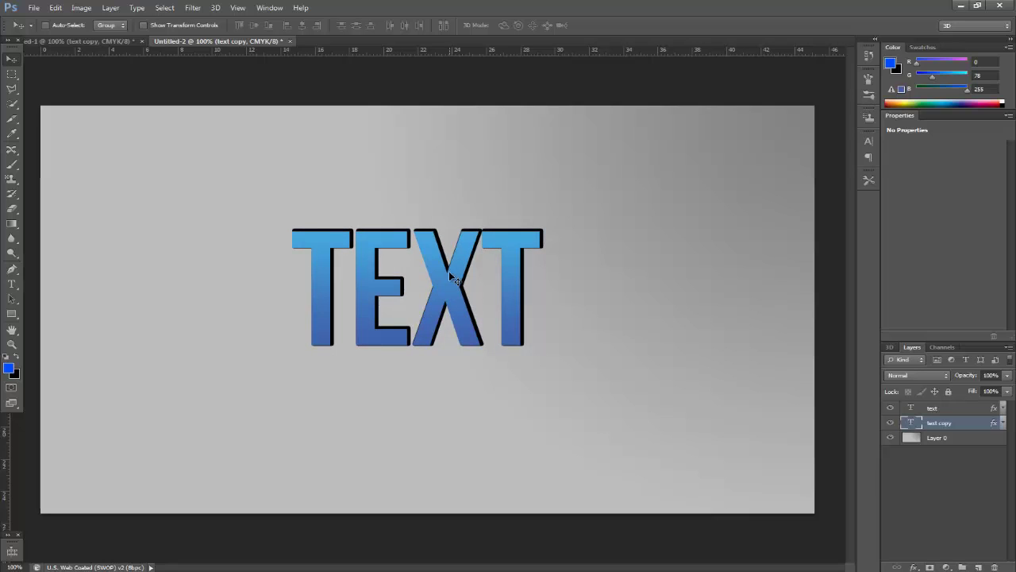
key("Up")
key("Left")
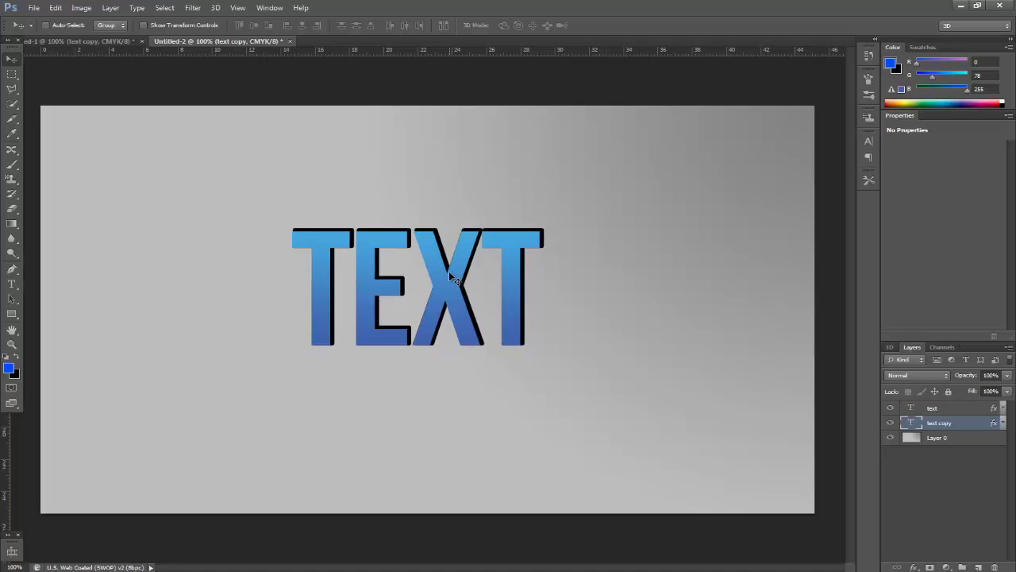
key("Down")
key("Up")
Set the black text copy's Stroke size to 2 px and apply the layer style.
double_click(881, 417)
left_click(627, 289)
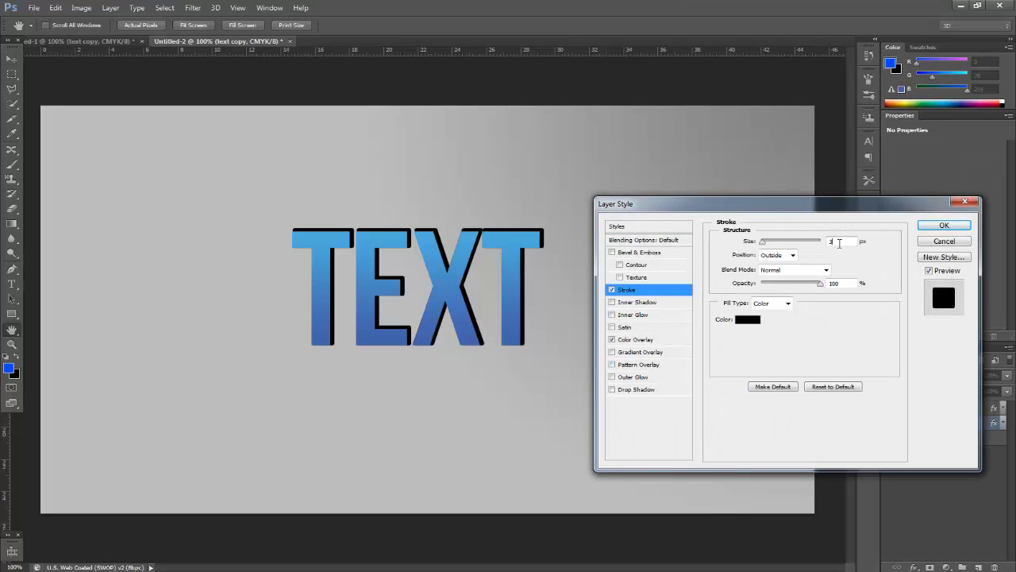
double_click(839, 243)
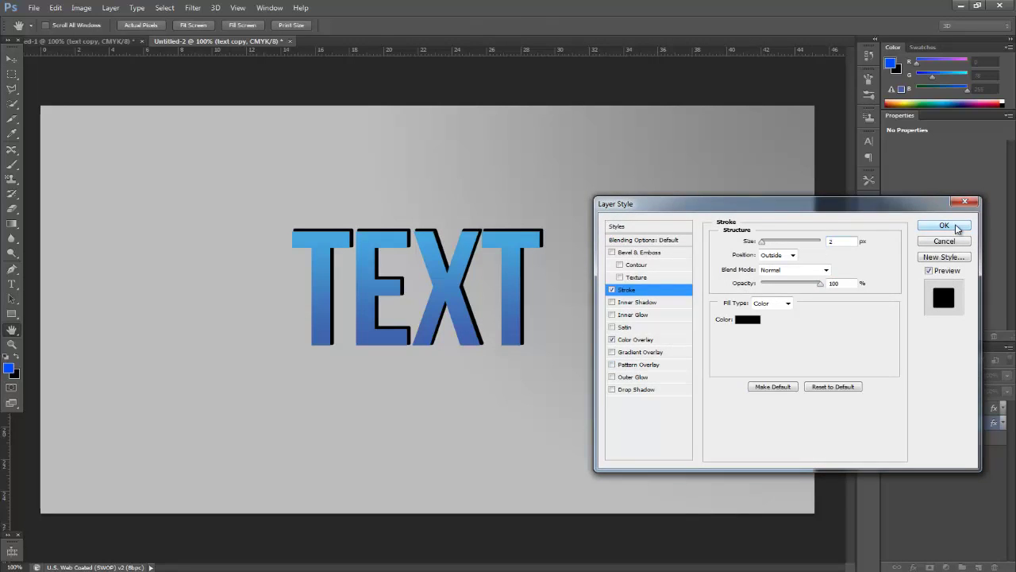
left_click(953, 225)
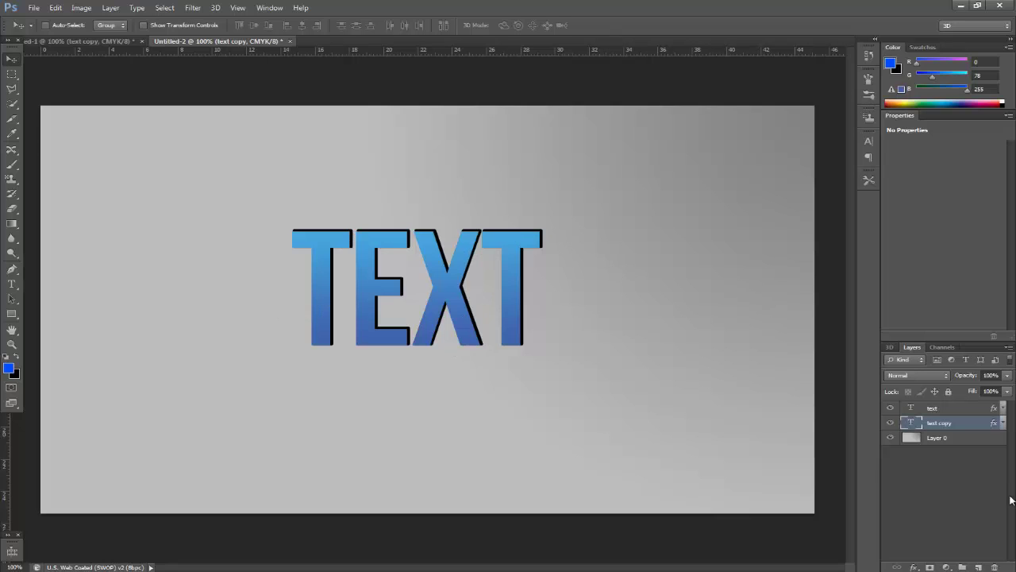
Activate the Rectangle tool and set its fill color to bright blue 0096ff.
left_click(12, 314)
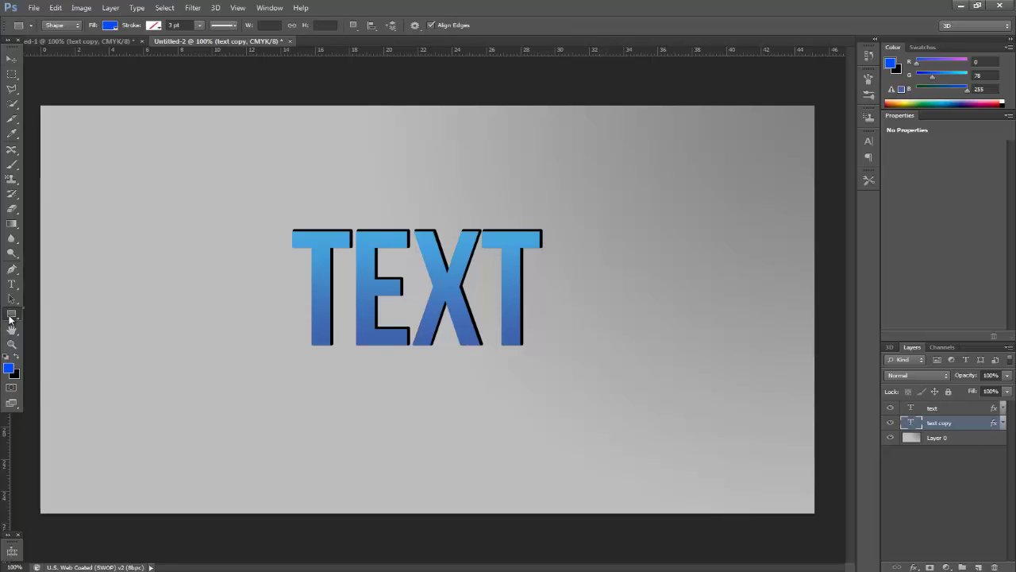
left_click(47, 312)
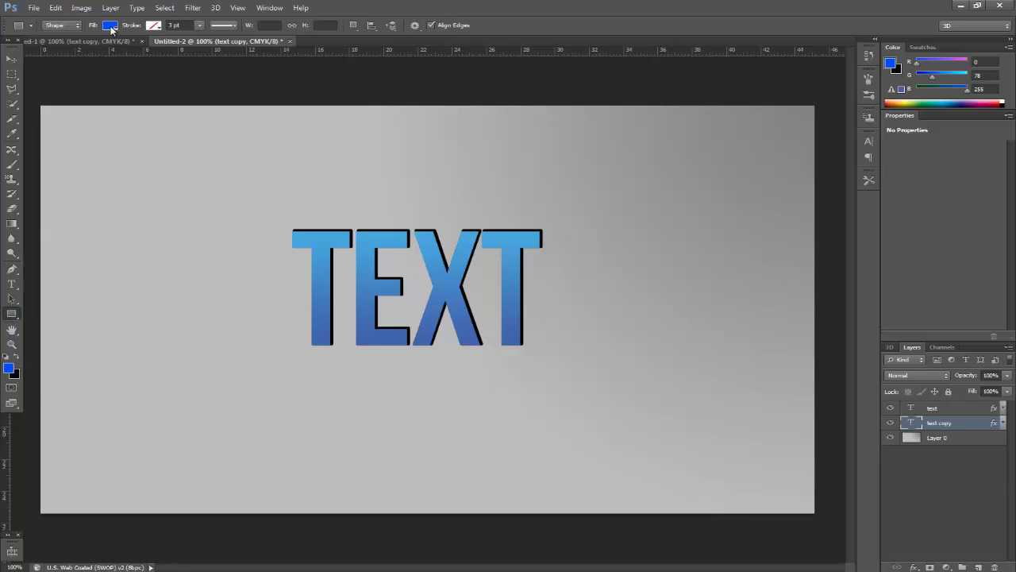
left_click(110, 26)
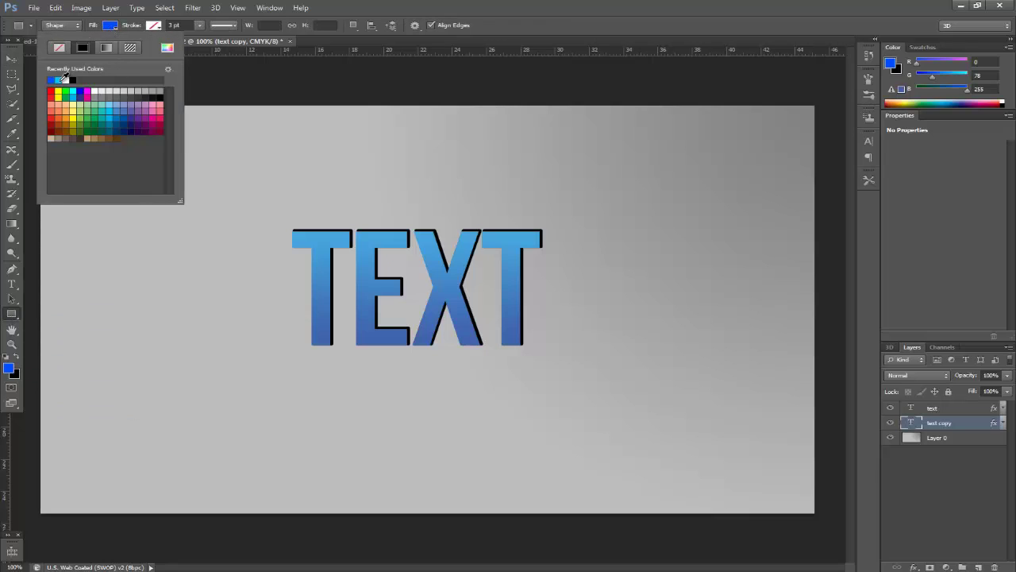
left_click(61, 79)
left_click(166, 48)
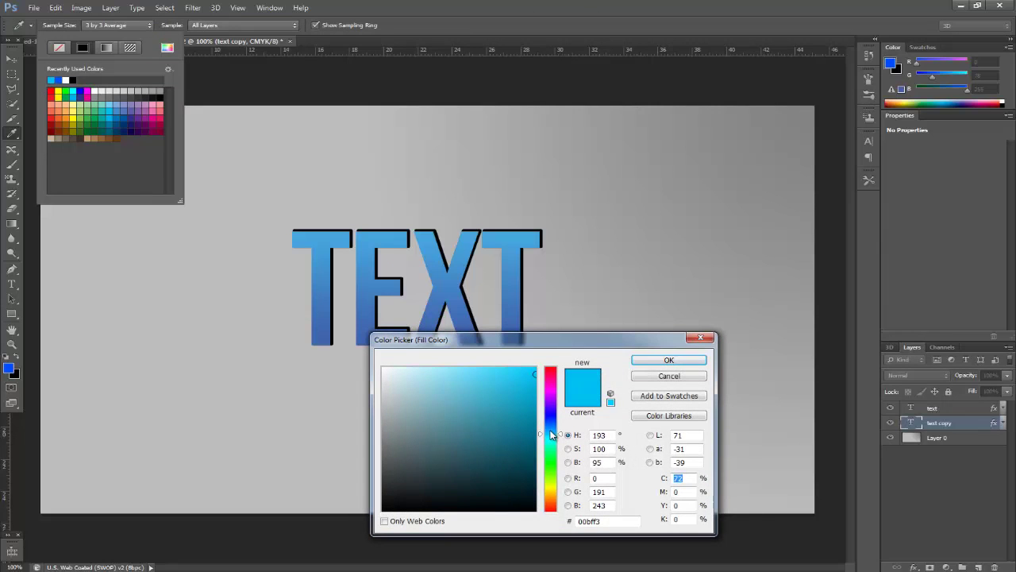
left_click_drag(554, 434, 558, 426)
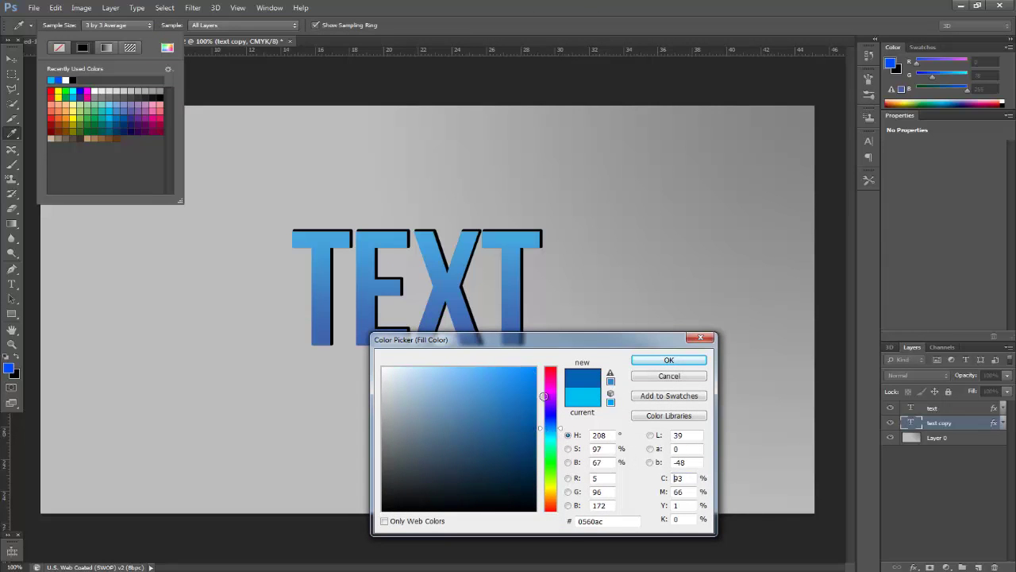
left_click(553, 430)
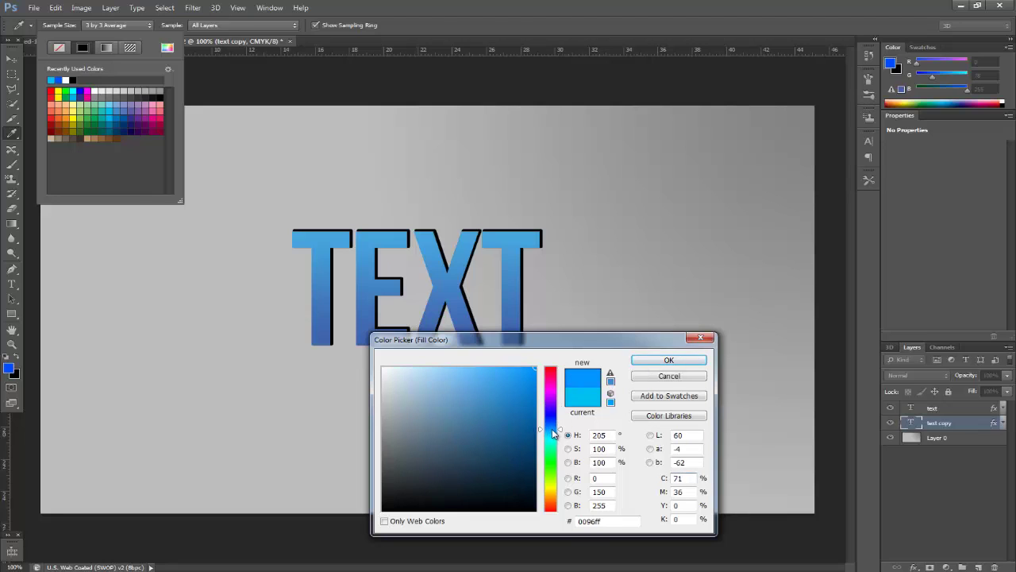
left_click(643, 359)
left_click(597, 7)
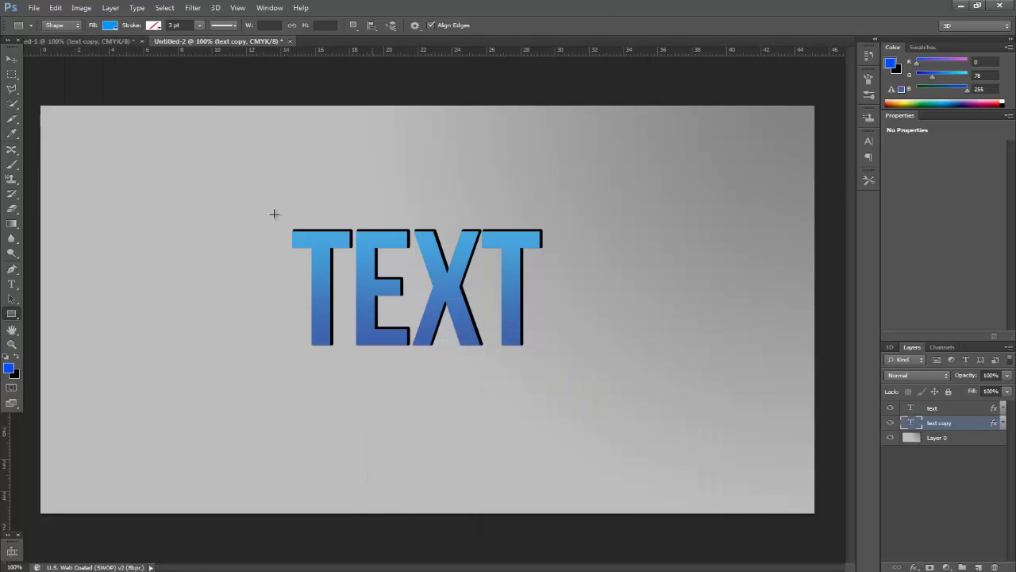
Draw a rectangle about 541 by 154 px across the text, extending past the last letter, and place its layer beneath the text copy.
left_click_drag(275, 250, 603, 336)
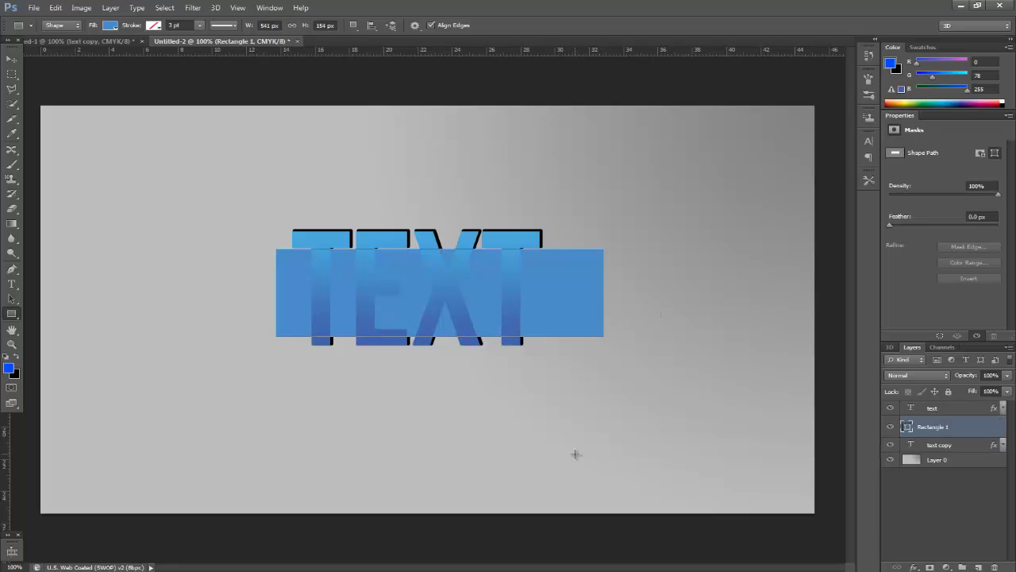
left_click(893, 503)
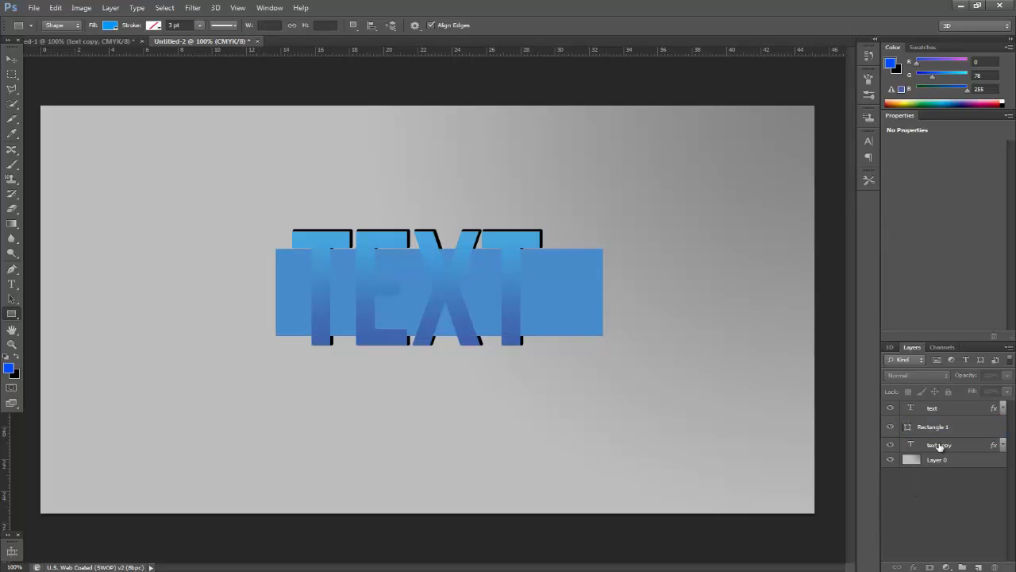
left_click_drag(969, 428, 975, 451)
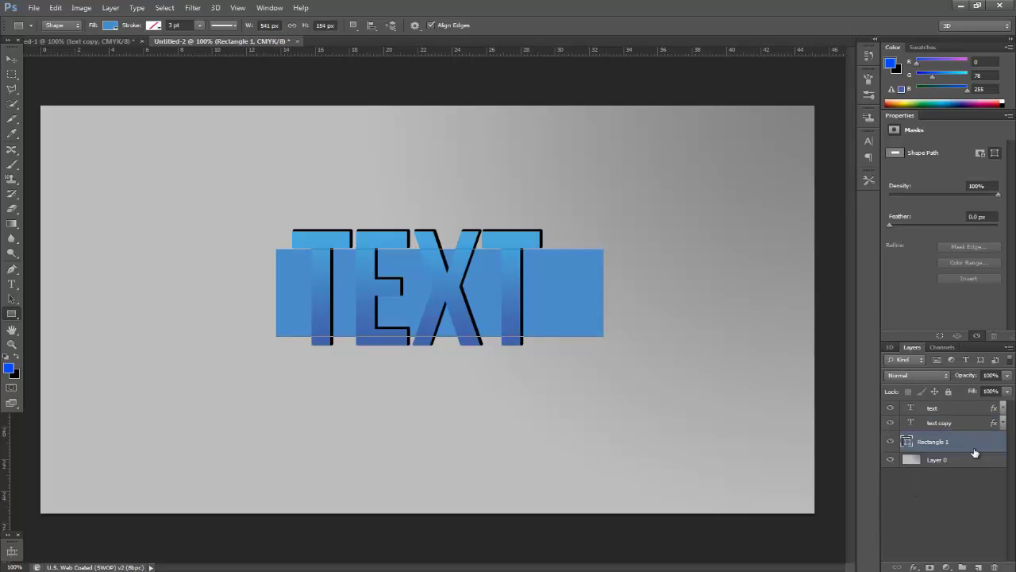
left_click(908, 498)
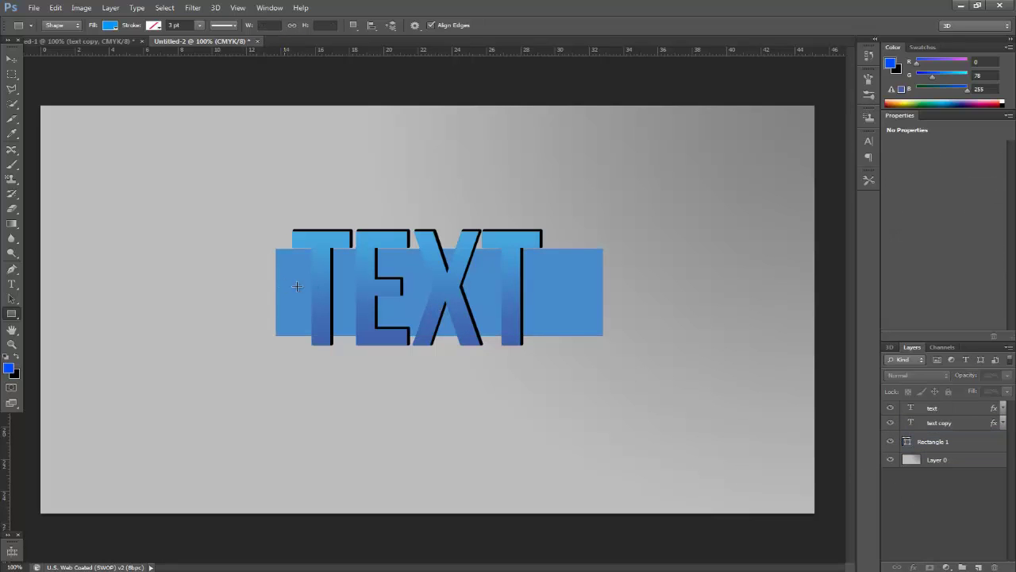
Rasterize the blue rectangle's shape layer.
left_click(974, 445)
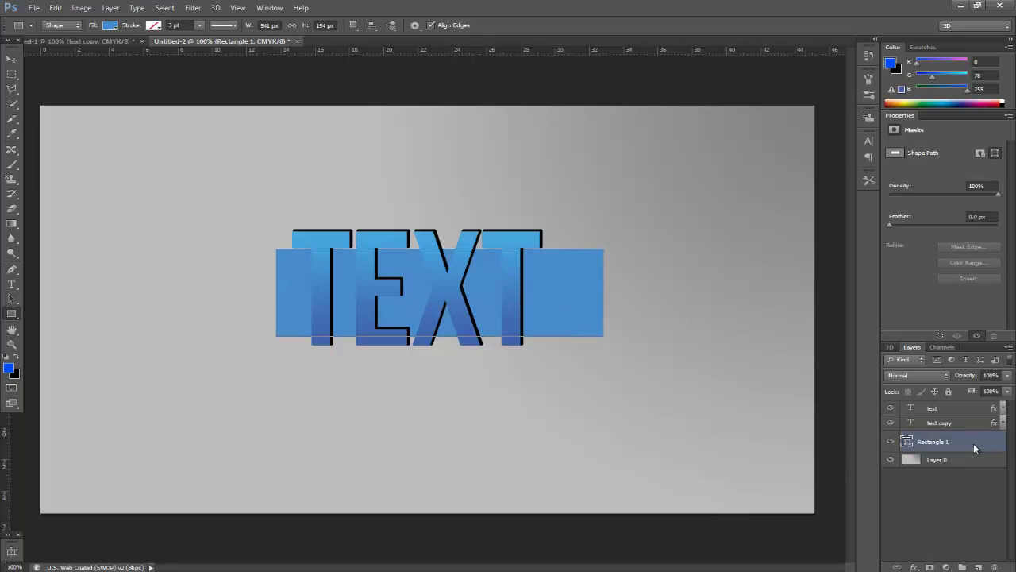
right_click(974, 443)
left_click(880, 91)
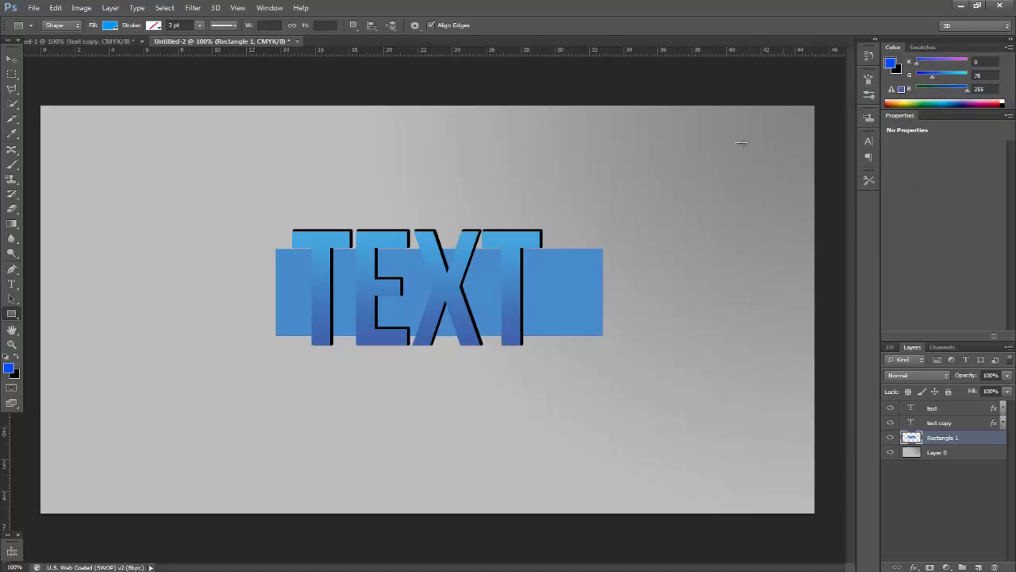
Cut a narrow full-height vertical strip out of the rectangle near its right end and erase the detached piece.
left_click(12, 73)
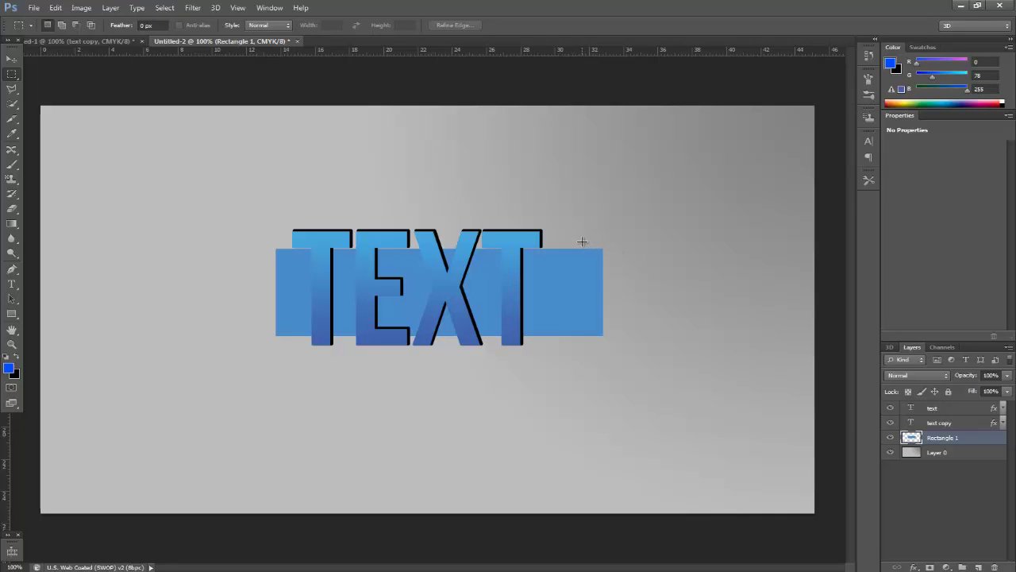
left_click_drag(582, 244, 596, 347)
left_click(12, 61)
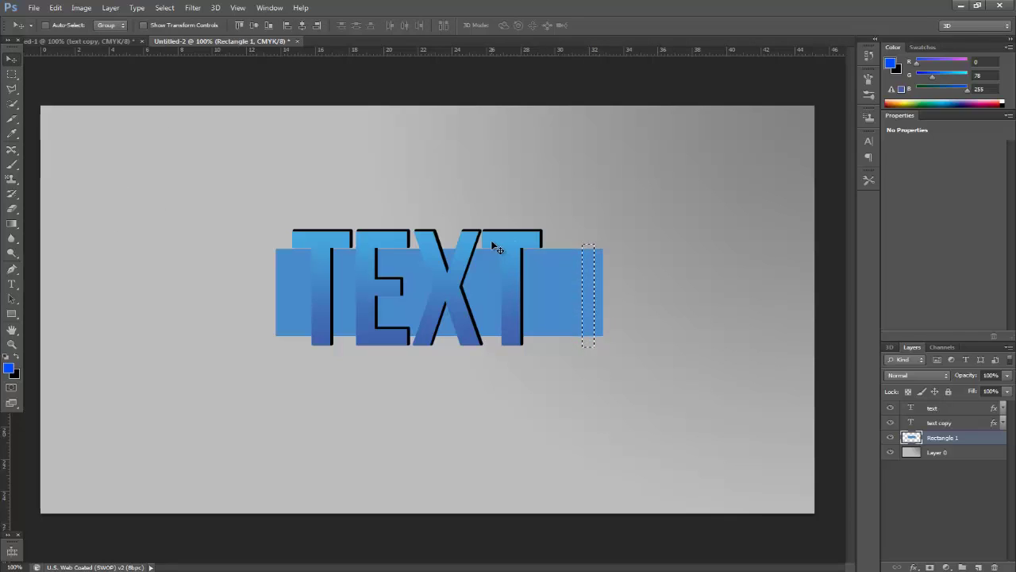
mouse_move(582, 268)
left_mouse_down()
mouse_move(621, 222)
mouse_move(695, 205)
mouse_move(719, 237)
mouse_move(726, 303)
mouse_move(736, 283)
mouse_move(730, 249)
mouse_move(736, 311)
mouse_move(730, 255)
mouse_move(722, 314)
left_mouse_up()
left_click(11, 208)
Reposition the strip selection between the final T and the first gap, erase a second vertical strip from the rectangle, and deselect.
left_click(12, 73)
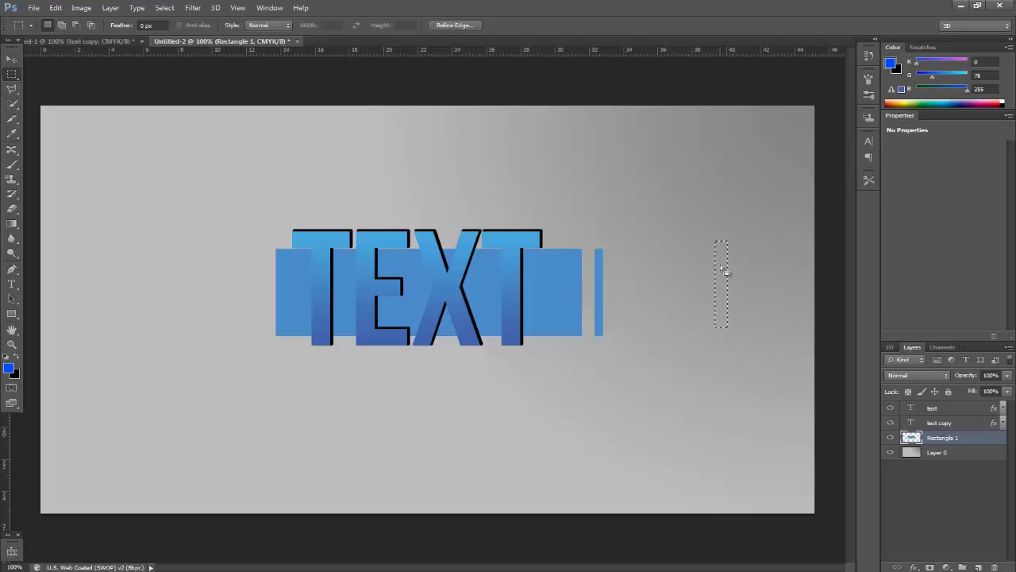
left_click_drag(722, 270, 554, 274)
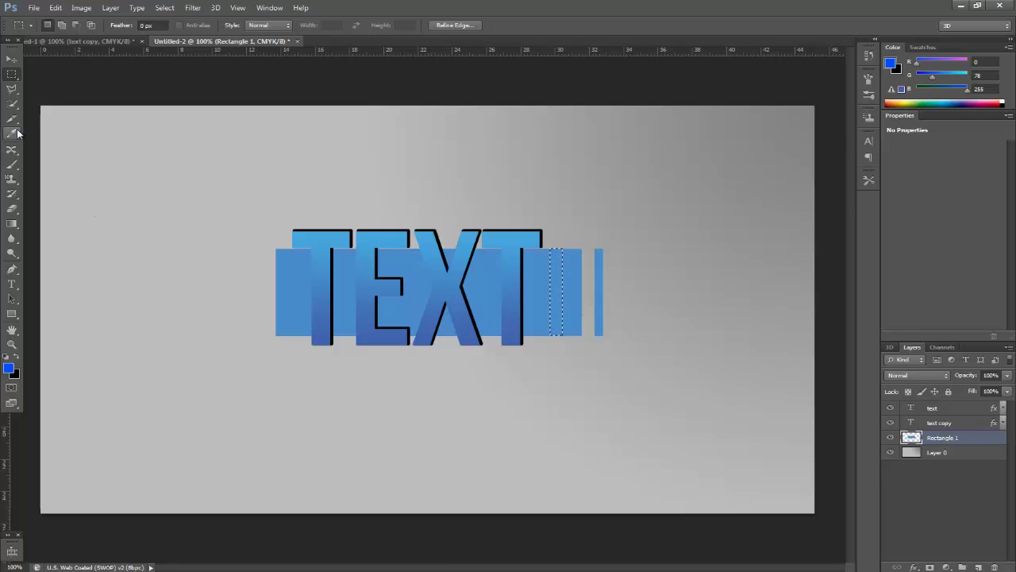
left_click(11, 208)
mouse_move(550, 264)
left_mouse_down()
mouse_move(555, 352)
mouse_move(554, 244)
mouse_move(558, 355)
mouse_move(541, 268)
left_mouse_up()
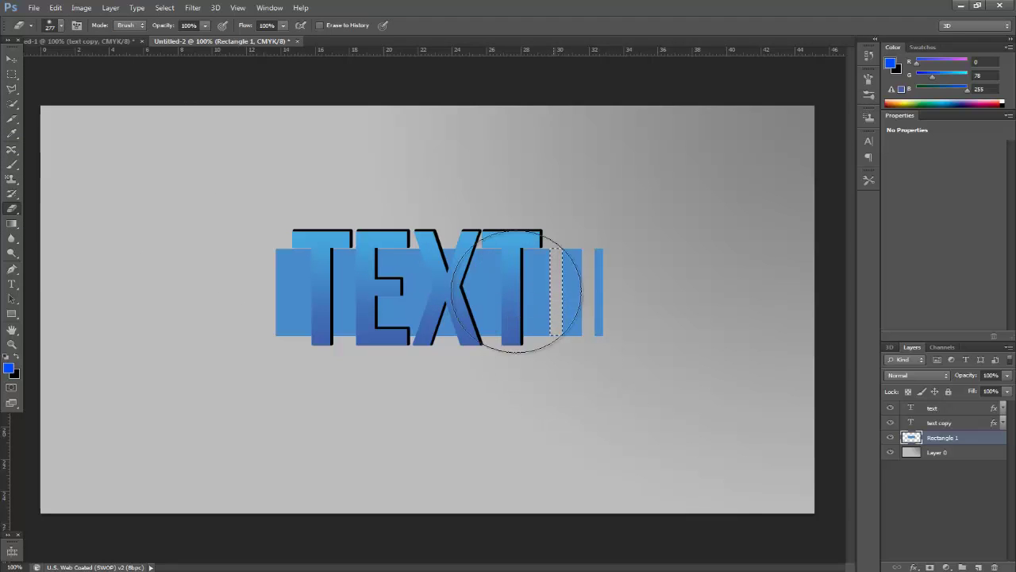
left_click(12, 74)
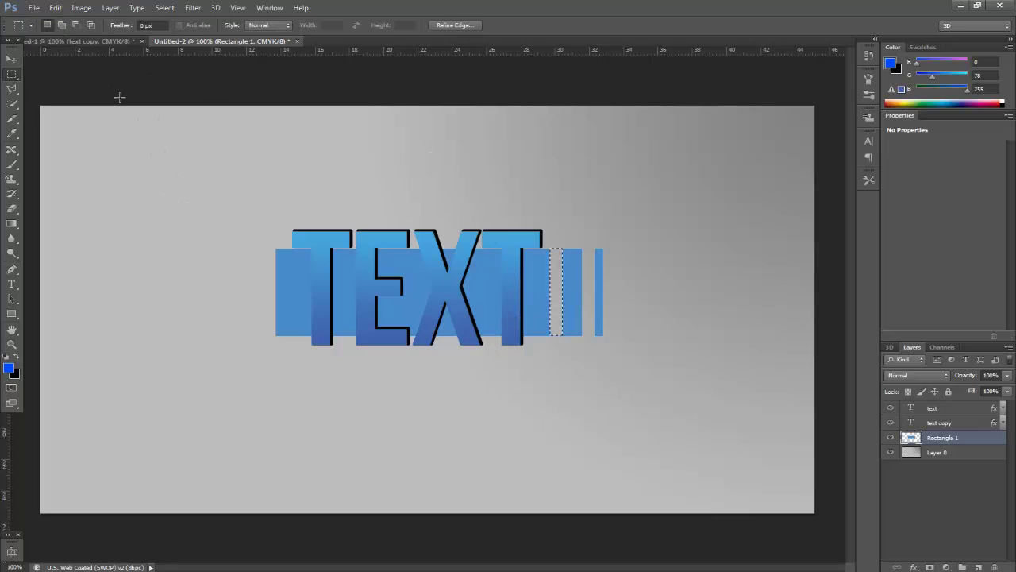
right_click(555, 279)
left_click(587, 285)
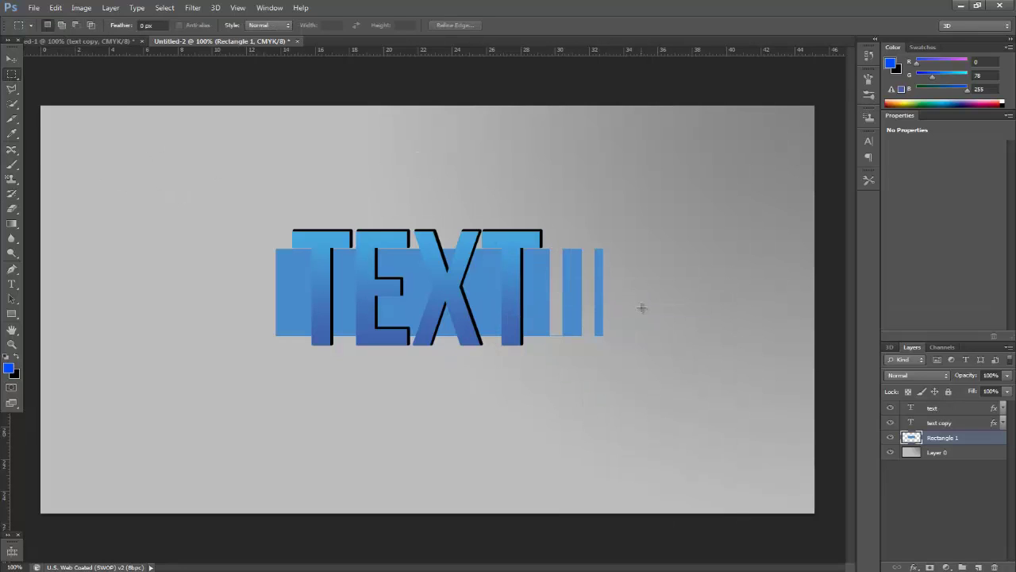
Reduce the Eraser size to 7 px and erase the leftover line at the bottom of the second gap.
left_click(12, 208)
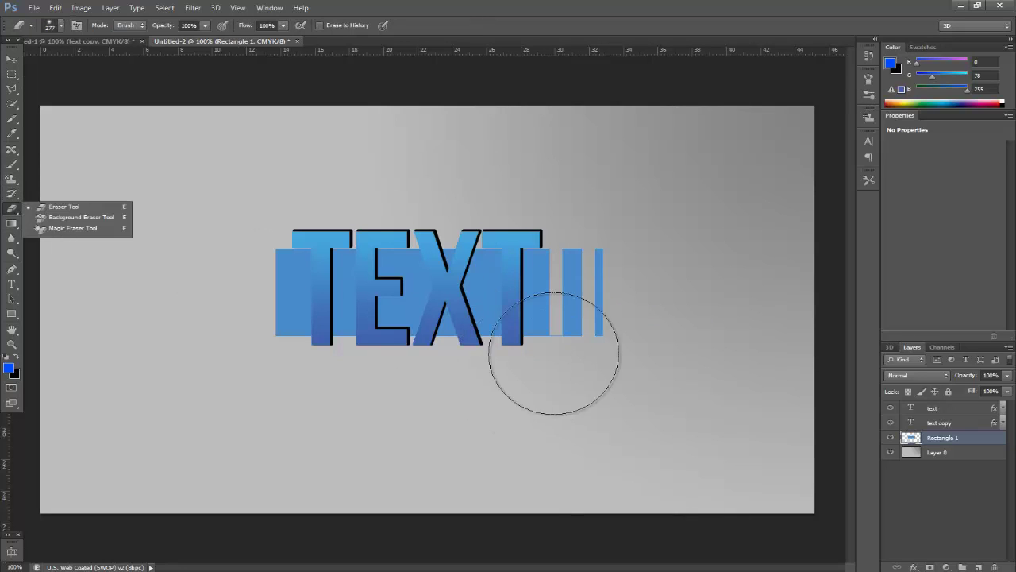
left_click(48, 207)
left_click(52, 25)
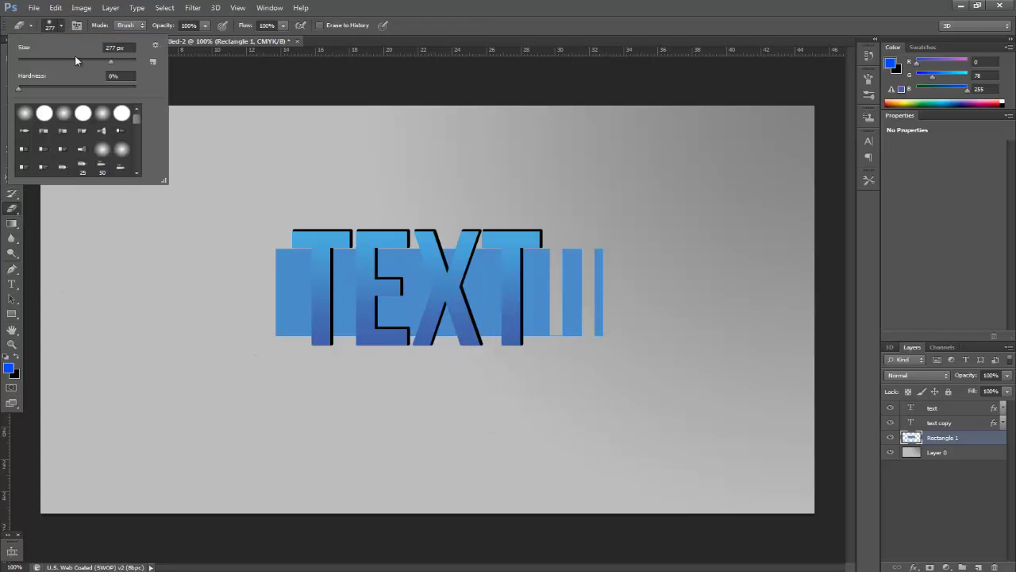
mouse_move(71, 60)
left_mouse_down()
mouse_move(40, 63)
mouse_move(136, 88)
left_mouse_up()
left_click(35, 61)
key("Return")
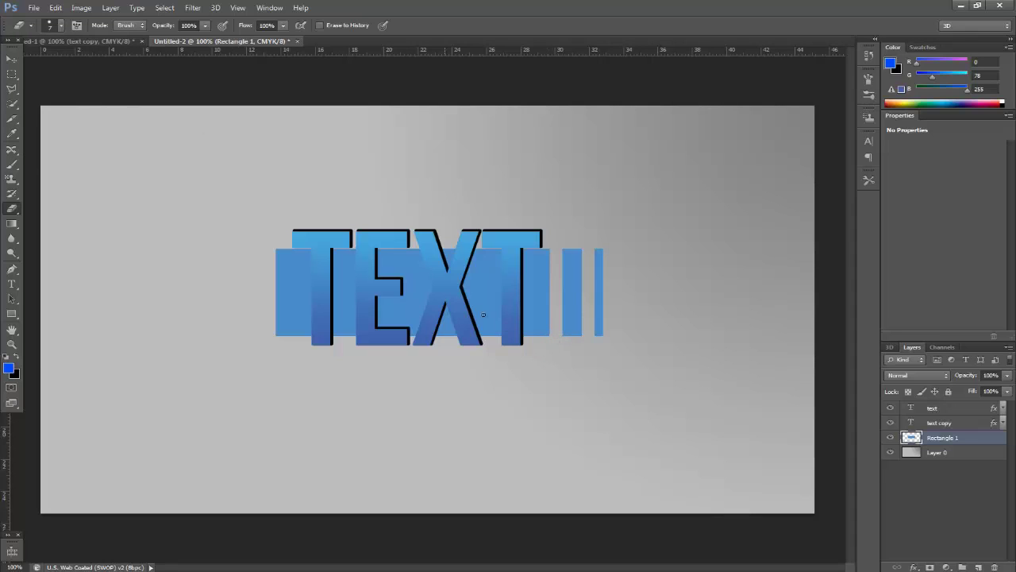
Duplicate the striped rectangle layer and place the copy directly beneath the original in the layer order.
left_click(13, 58)
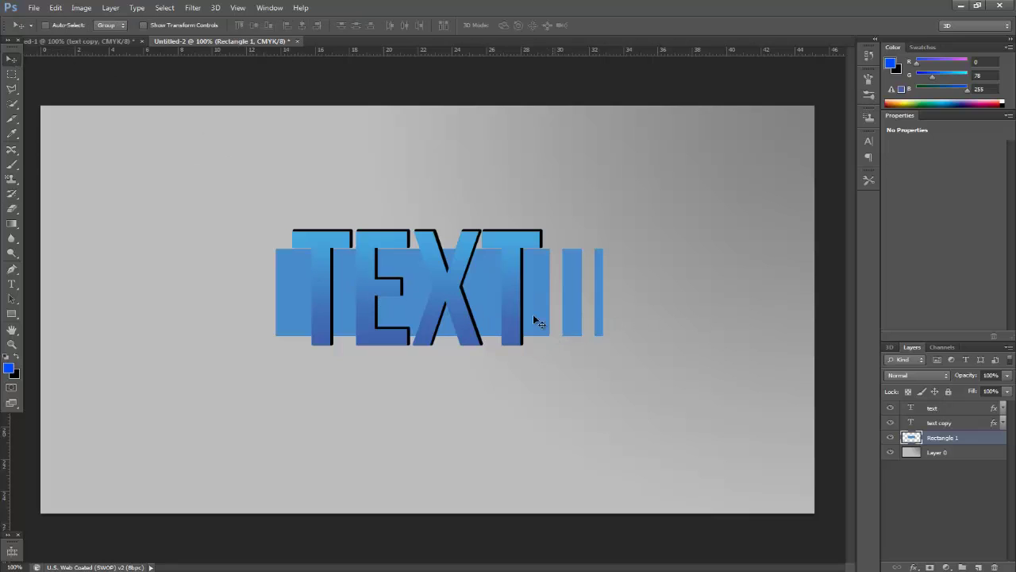
key("ctrl+j")
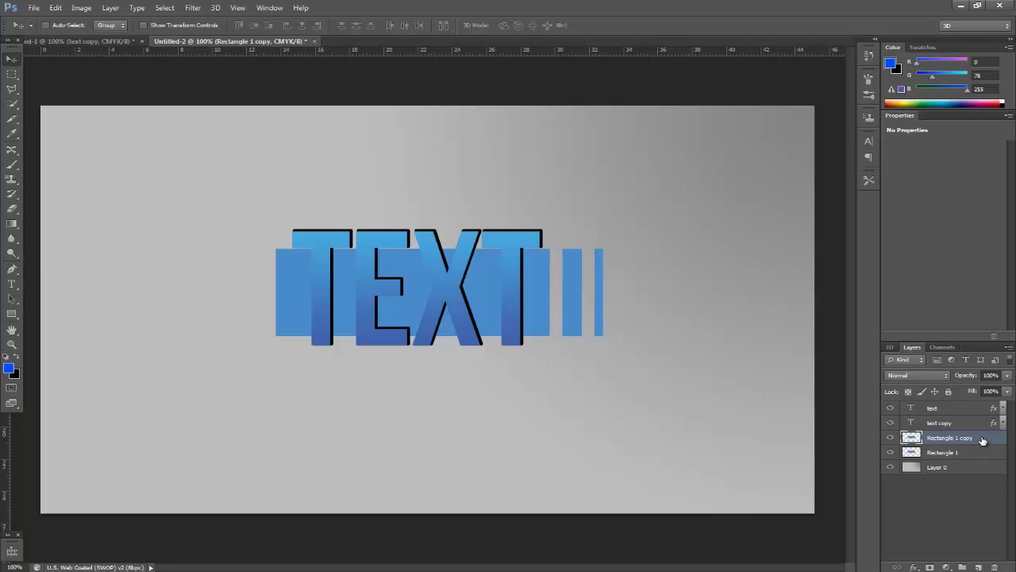
left_click_drag(982, 440, 984, 456)
Give the rectangle copy a black 000000 Color Overlay and a Stroke, then apply the layer style.
double_click(992, 457)
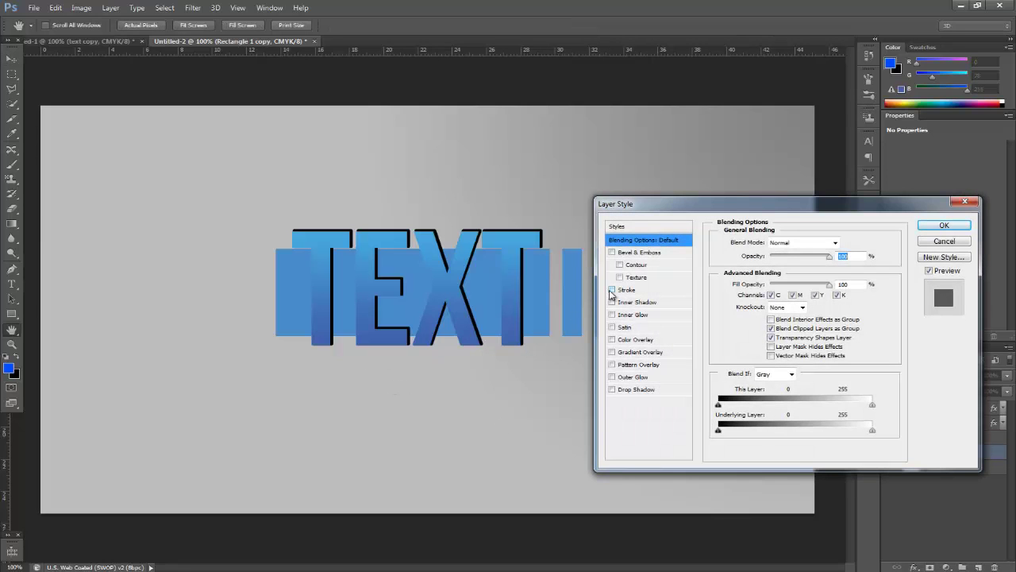
left_click(627, 340)
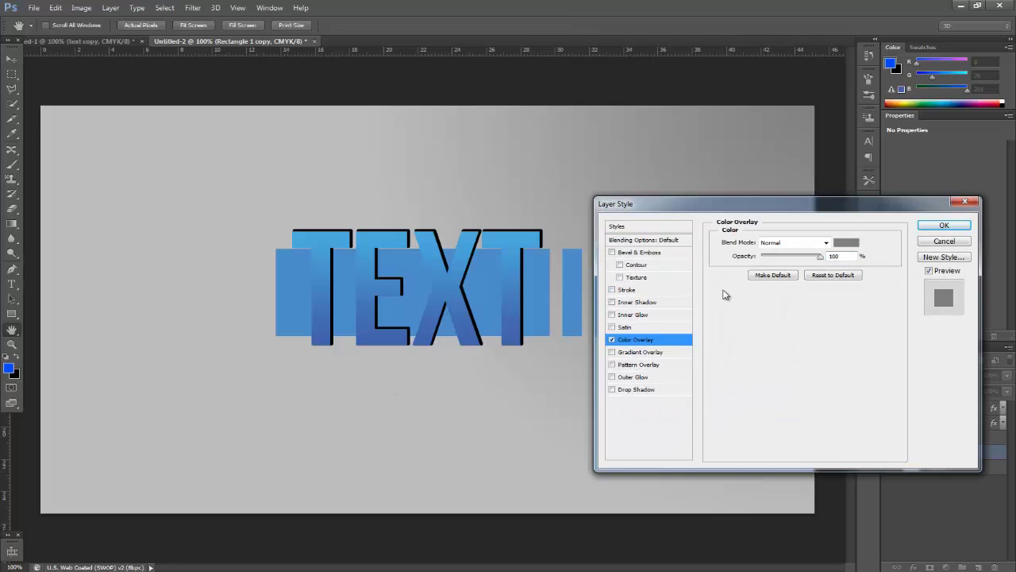
left_click(845, 242)
left_click_drag(389, 501, 333, 503)
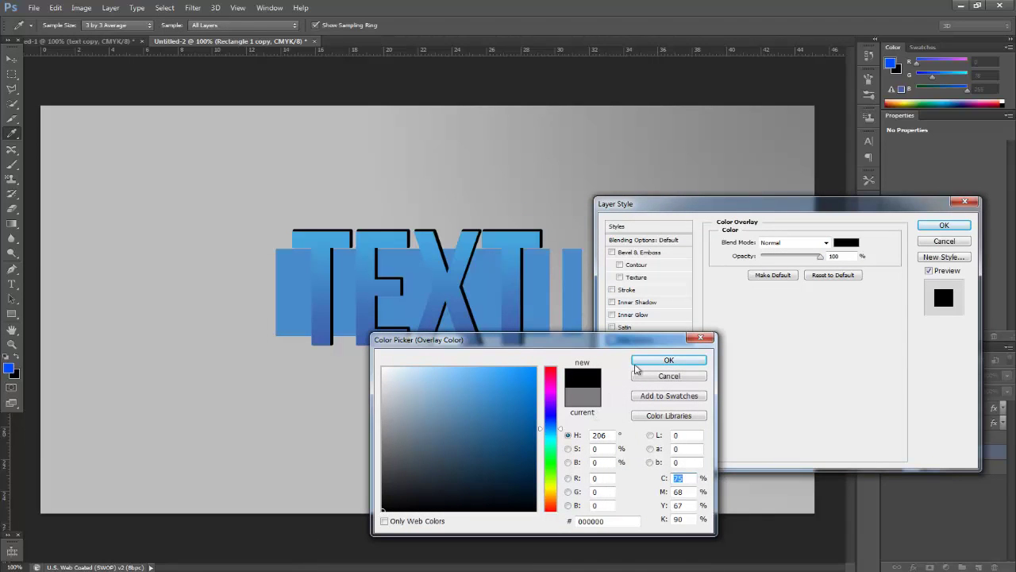
left_click(638, 362)
left_click(612, 292)
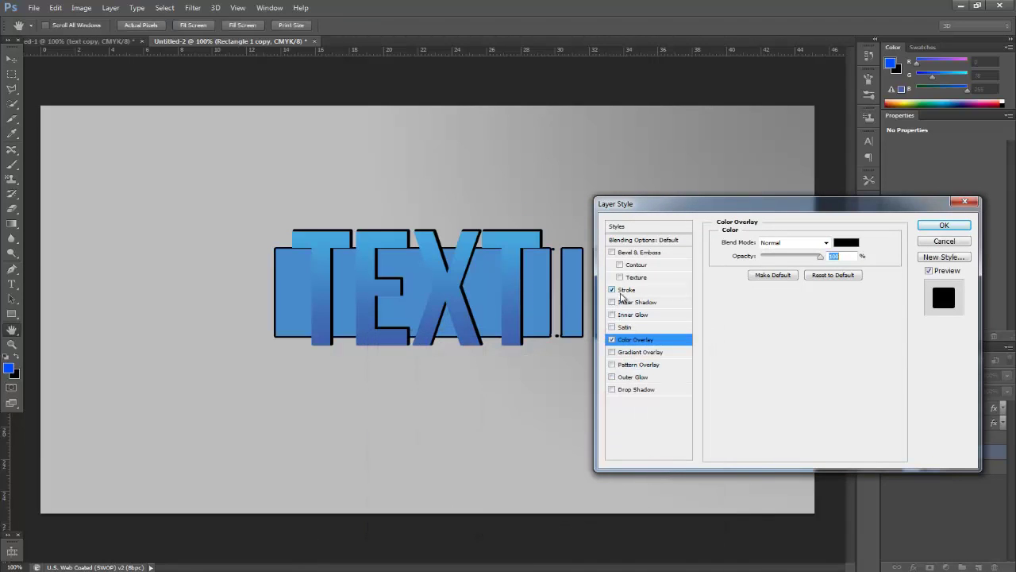
left_click(926, 228)
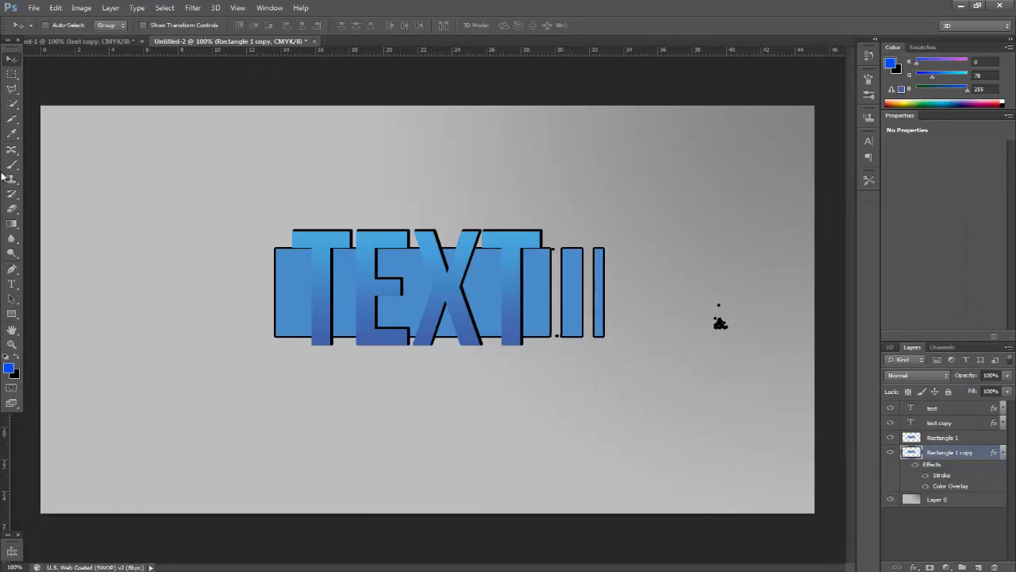
Erase the stray black specks from the rectangle copy and nudge the copy slightly right and up to form an offset black edge.
left_click(12, 208)
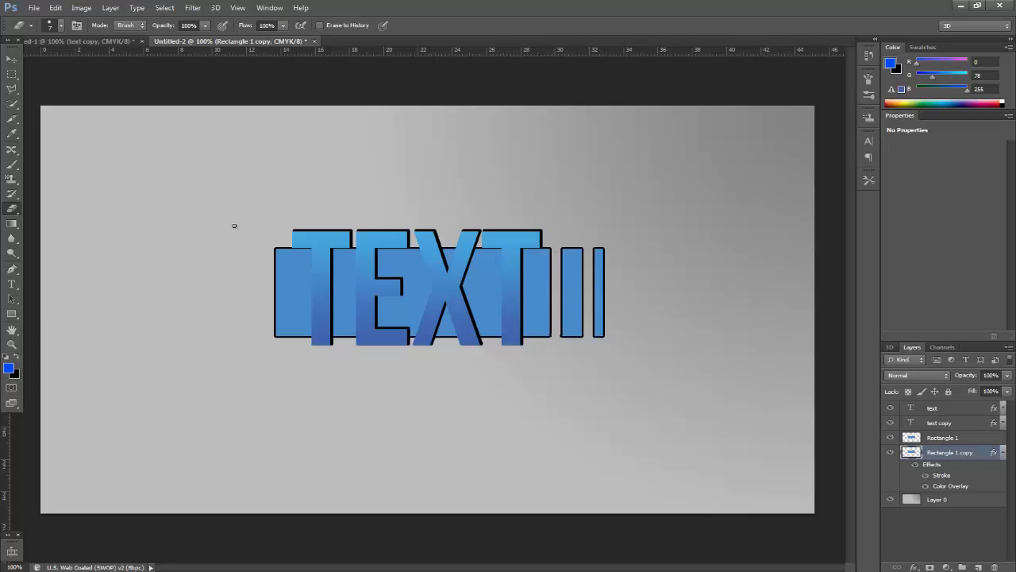
left_click(12, 62)
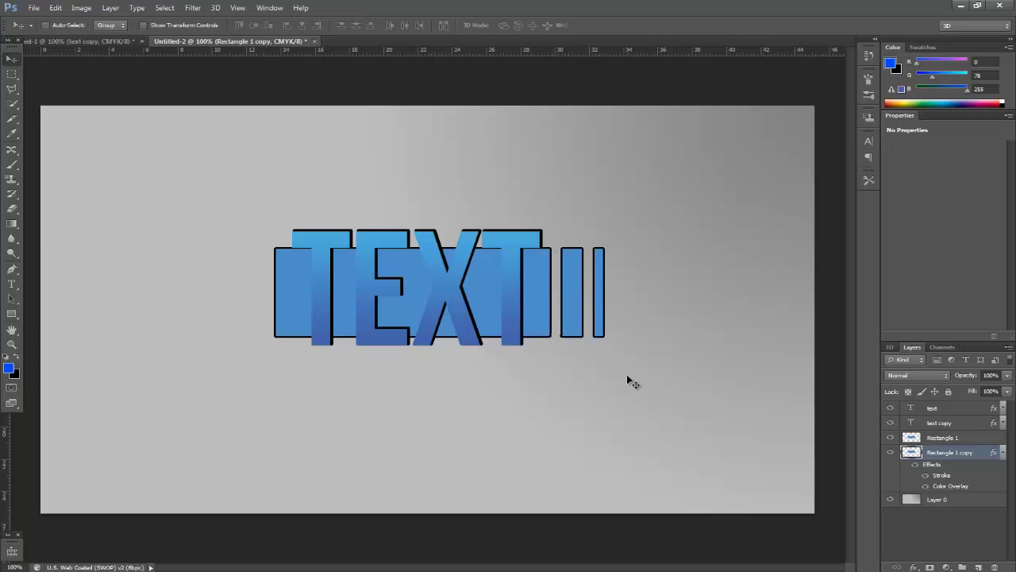
key("Right")
key("Right")
key("Right")
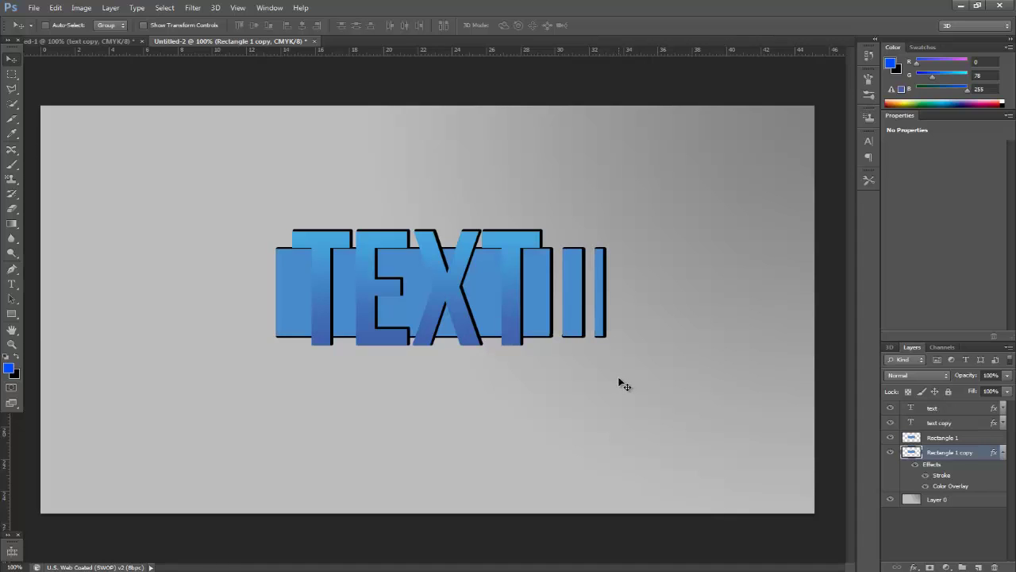
key("Up")
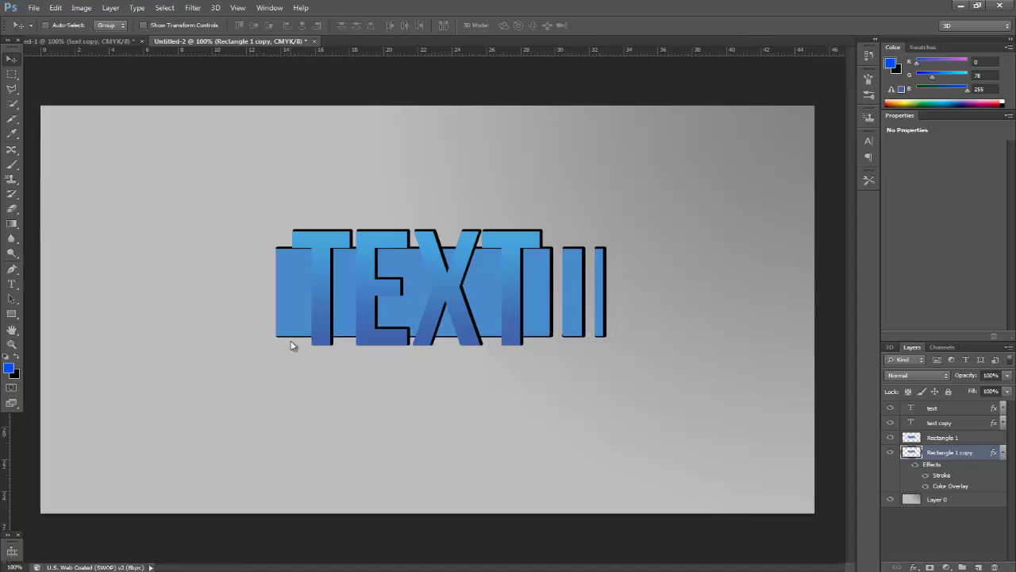
key("Right")
key("Right")
key("Left")
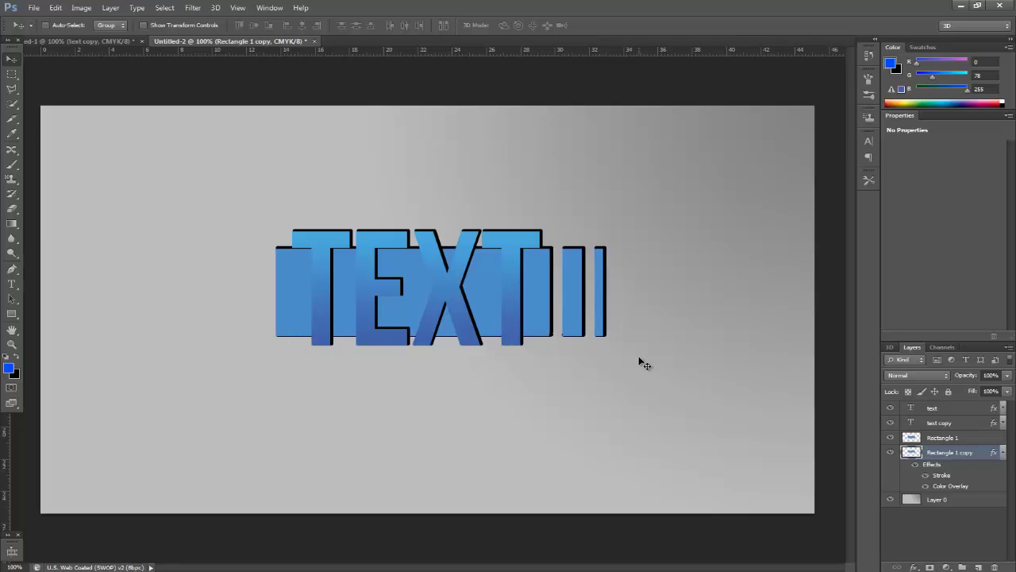
key("Left")
key("Right")
key("Right")
Set the rectangle copy's Stroke size to 2 px and apply the layer style.
left_click(1002, 452)
double_click(988, 453)
left_click(639, 291)
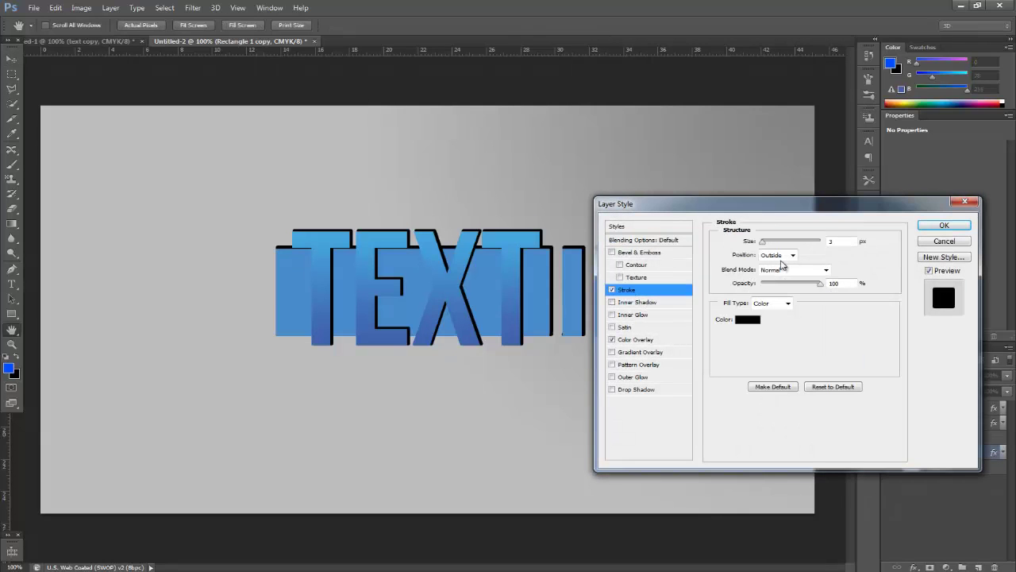
double_click(835, 243)
type("2")
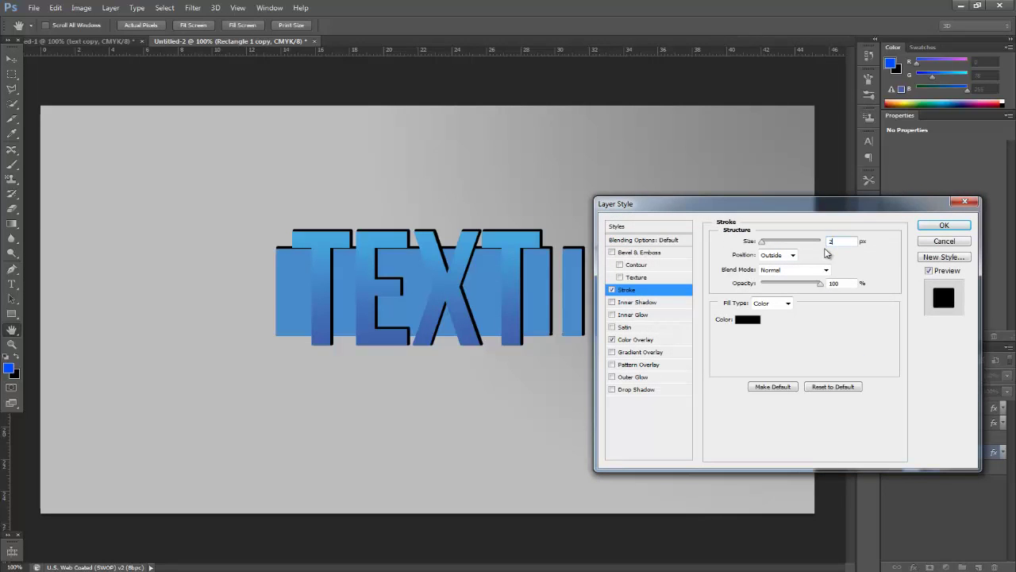
left_click(925, 226)
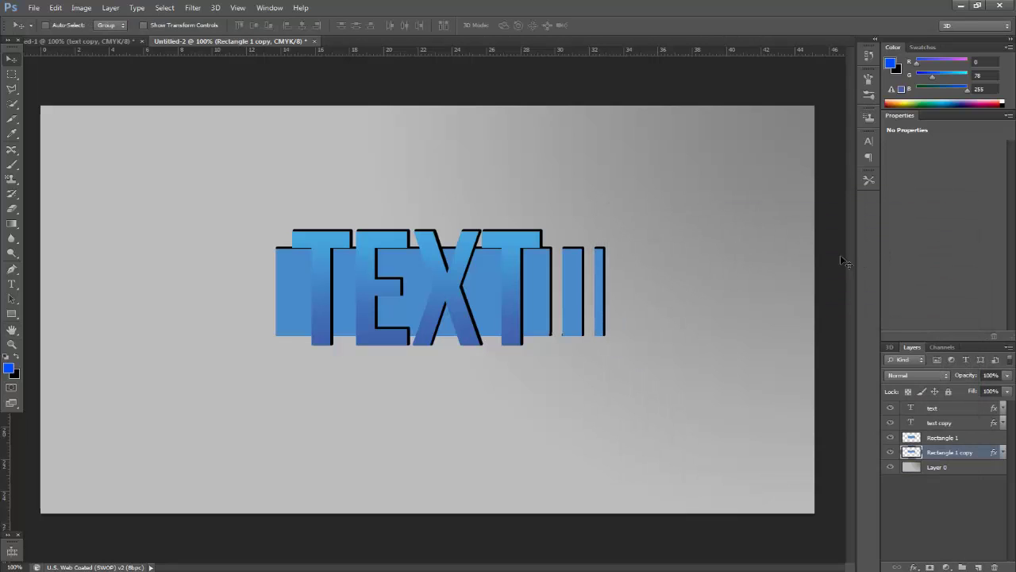
Select both rectangle layers and reposition them together slightly lower and a touch to the right behind the text.
left_click(977, 439, "ctrl")
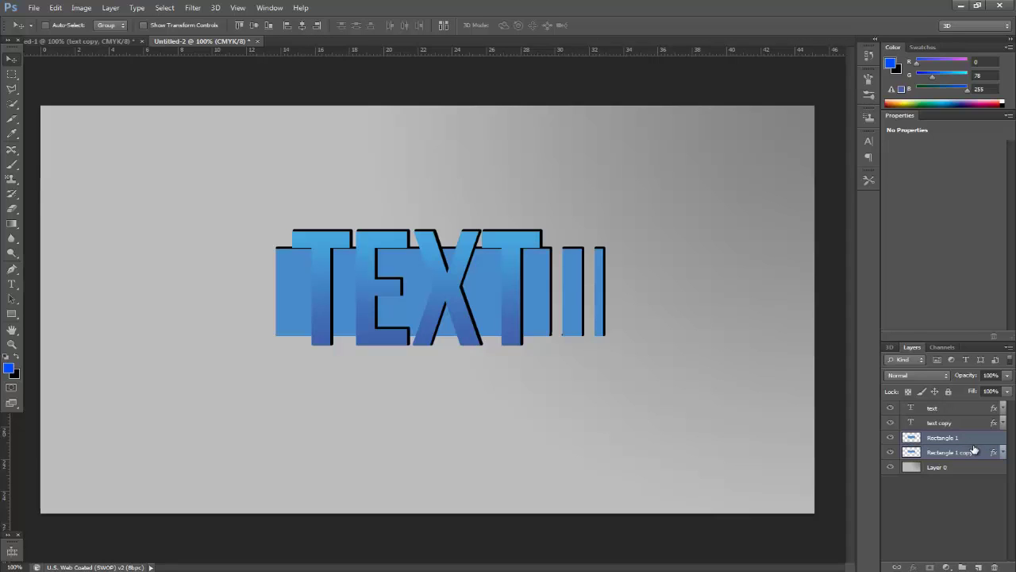
mouse_move(461, 289)
left_mouse_down()
mouse_move(477, 305)
mouse_move(483, 288)
mouse_move(466, 288)
left_mouse_up()
key("Up")
key("Up")
key("Up")
key("Up")
key("Up")
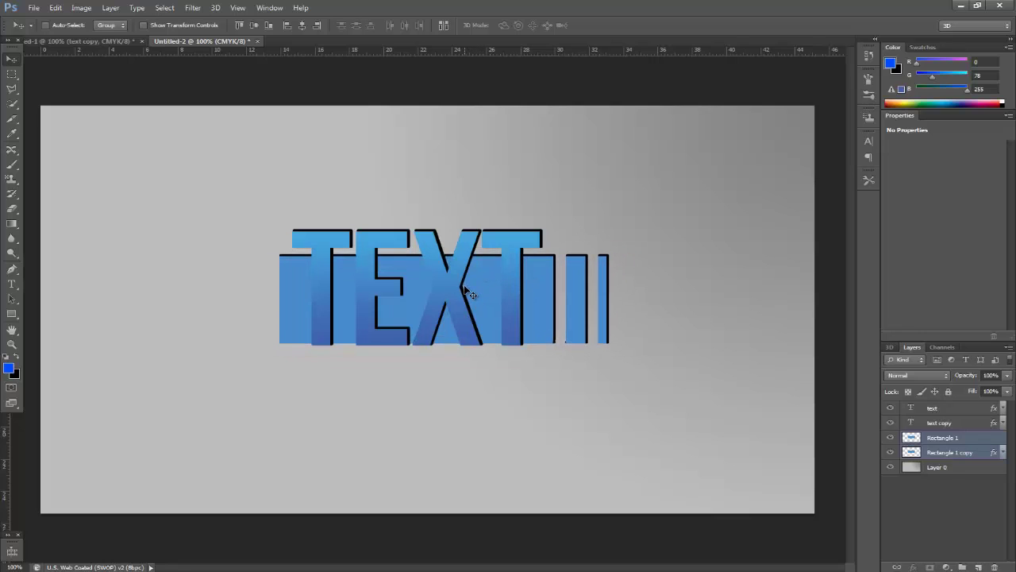
key("Right")
key("Right")
key("Left")
key("Left")
key("Left")
key("Left")
key("Left")
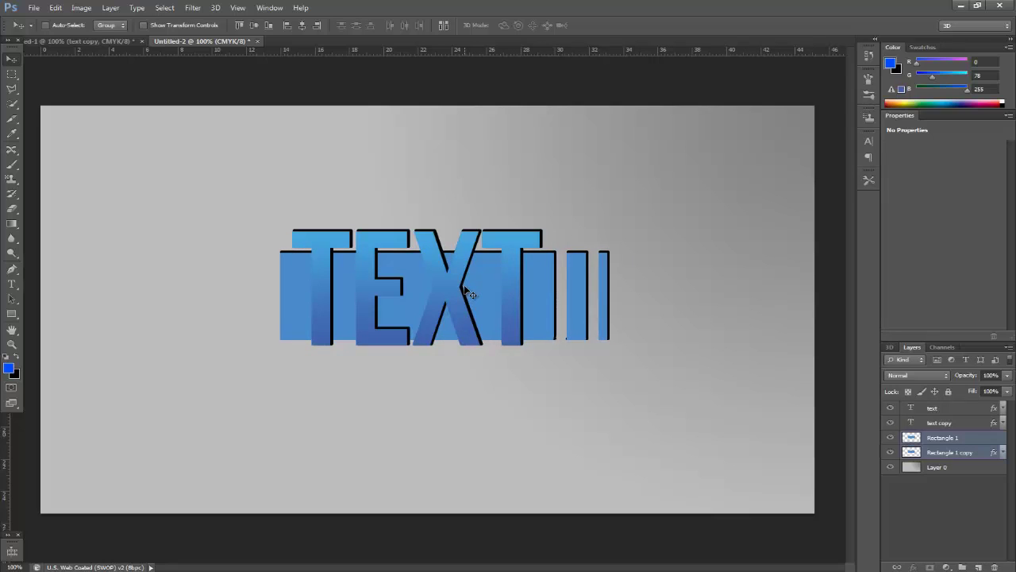
Apply a cyan 00eaff Color Overlay to the original rectangle layer and collapse its effects list.
left_click(946, 524)
double_click(989, 444)
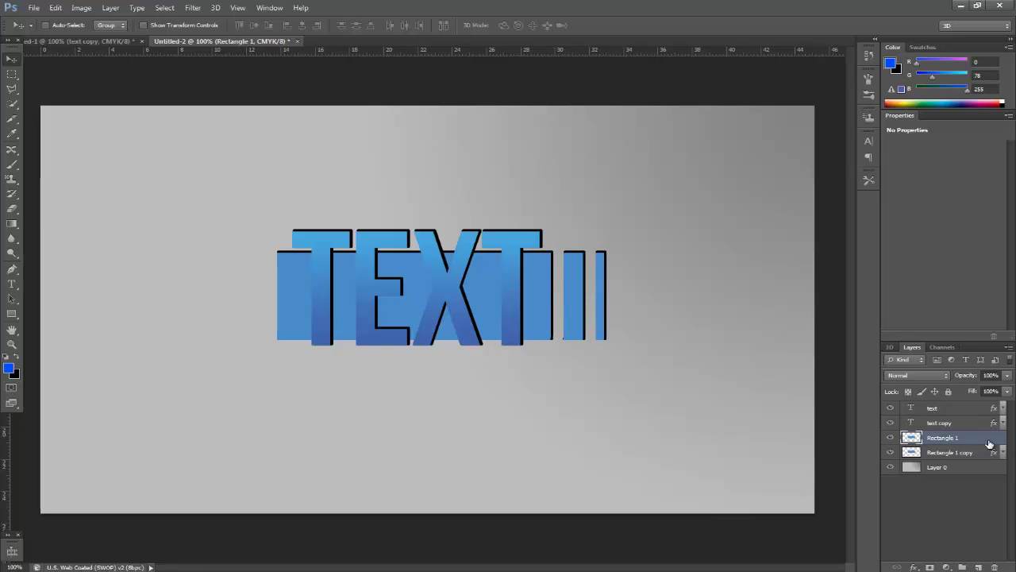
left_click(613, 342)
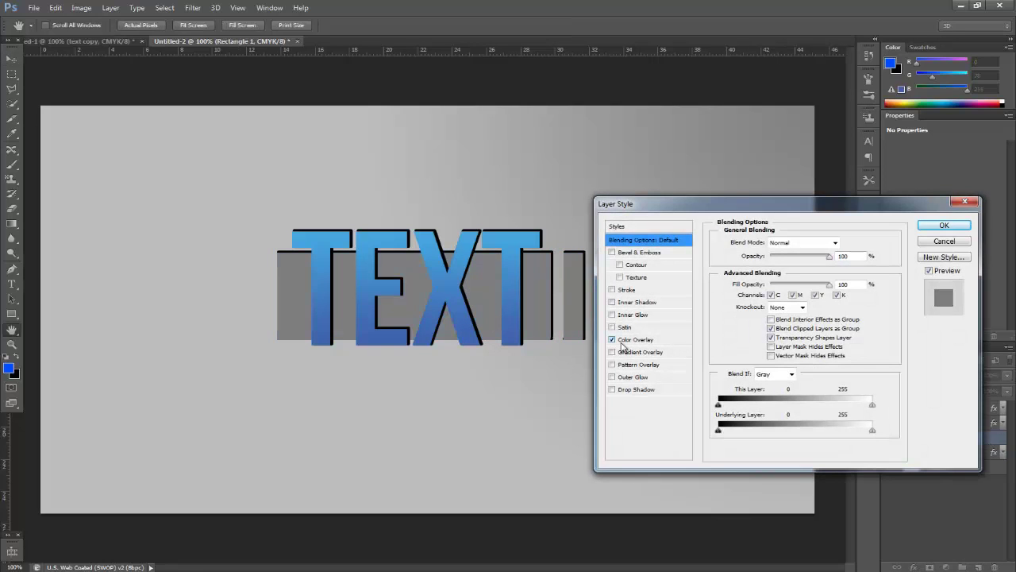
left_click(631, 340)
left_click(846, 242)
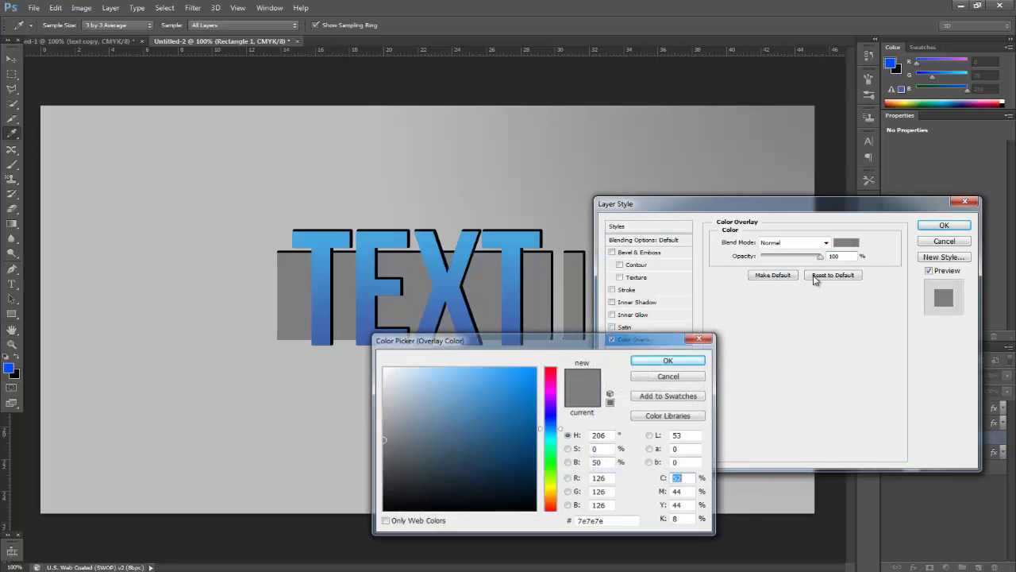
left_click(551, 437)
left_click_drag(519, 419, 556, 336)
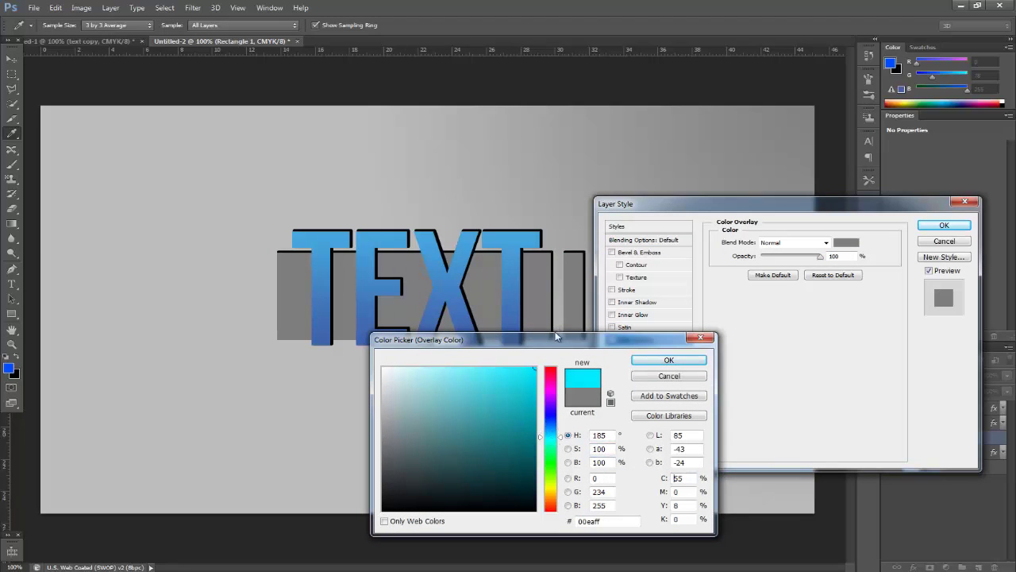
left_click(669, 359)
left_click(952, 226)
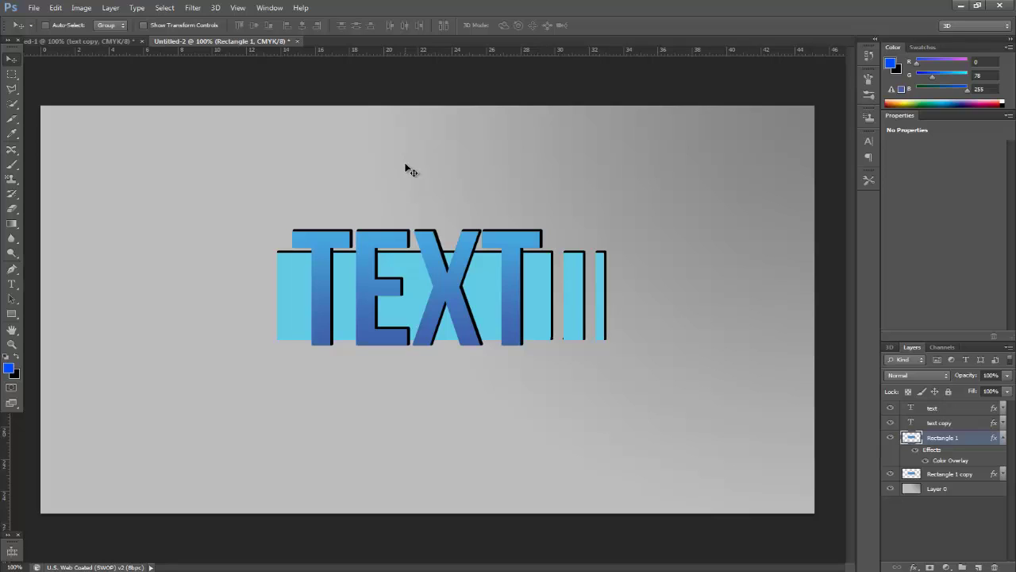
left_click(1002, 438)
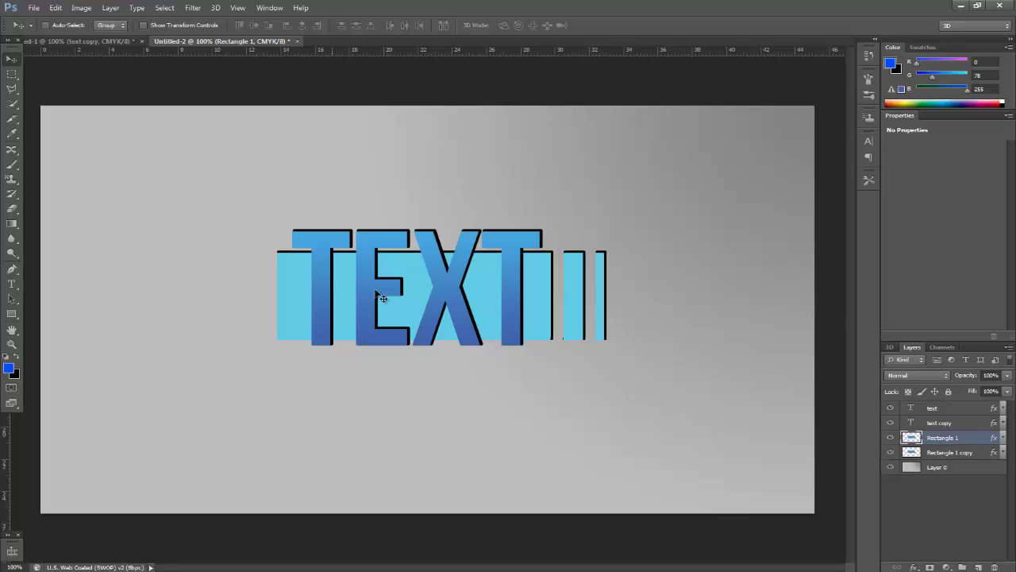